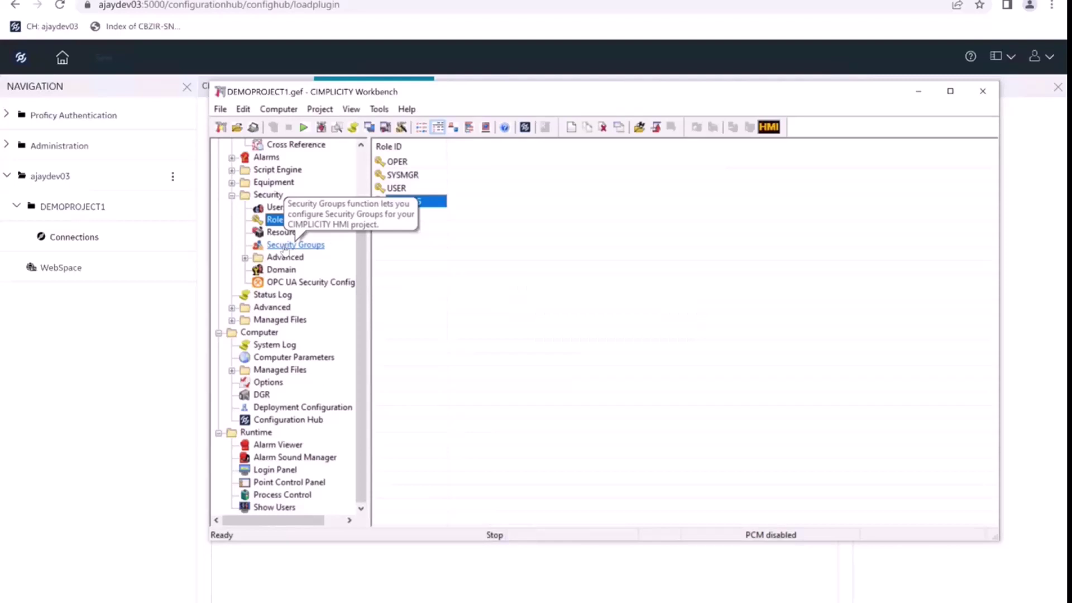
- Switch the Workbench view to the Security Groups list and bring up its context menu
left_click(285, 246)
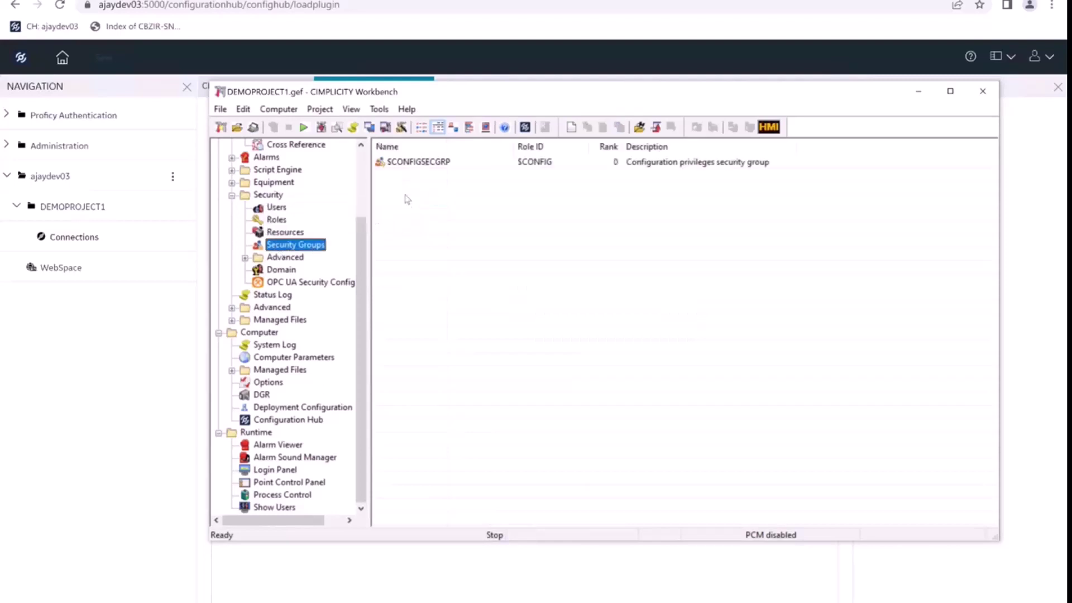
right_click(402, 196)
- Create a new security group named SYSMGR1
left_click(409, 203)
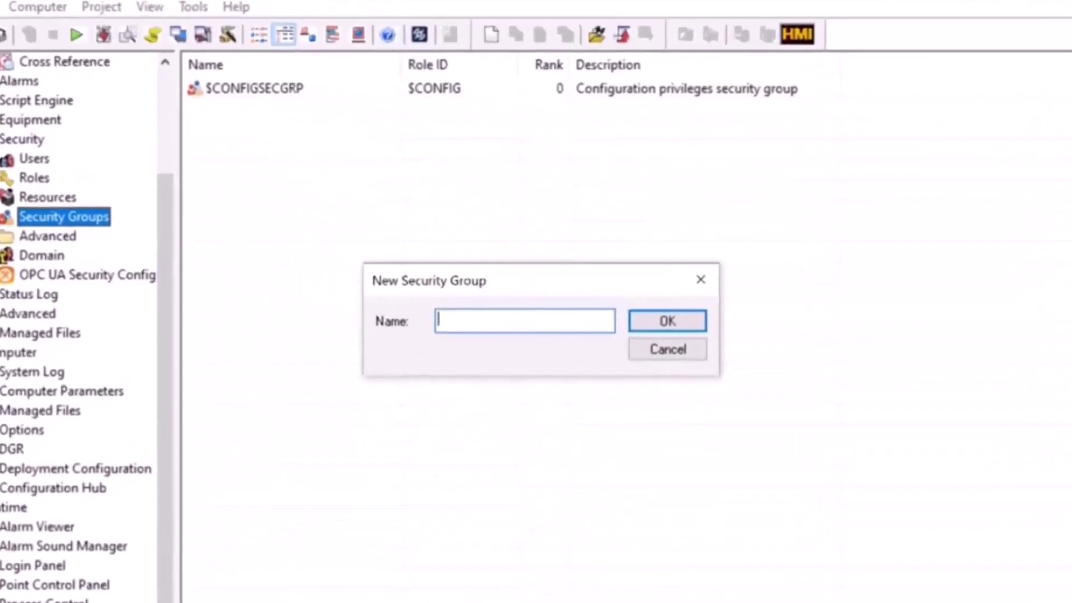
type("SYSMGR")
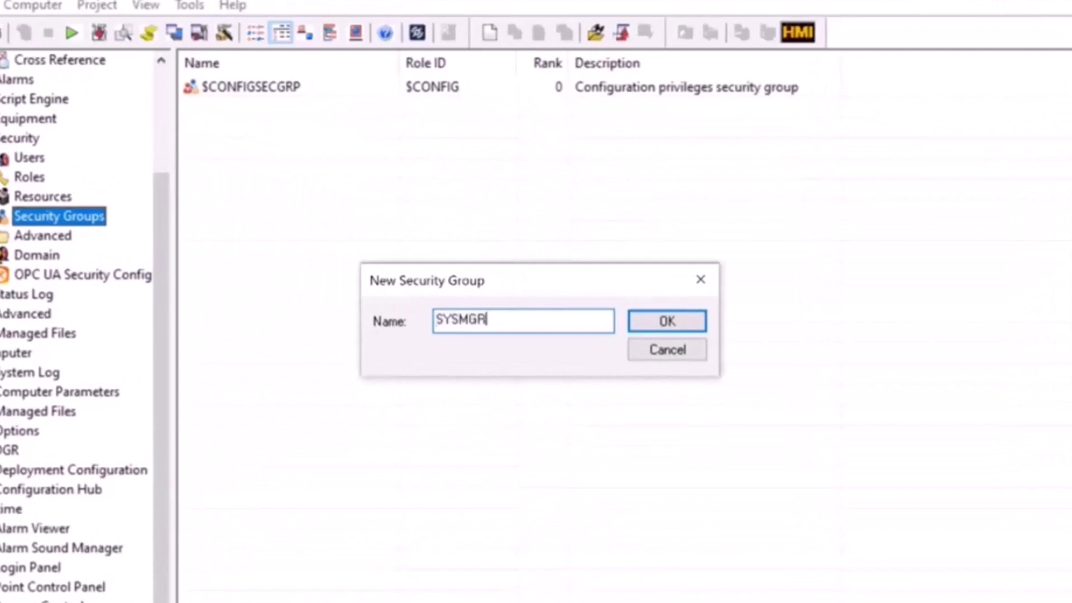
type("1")
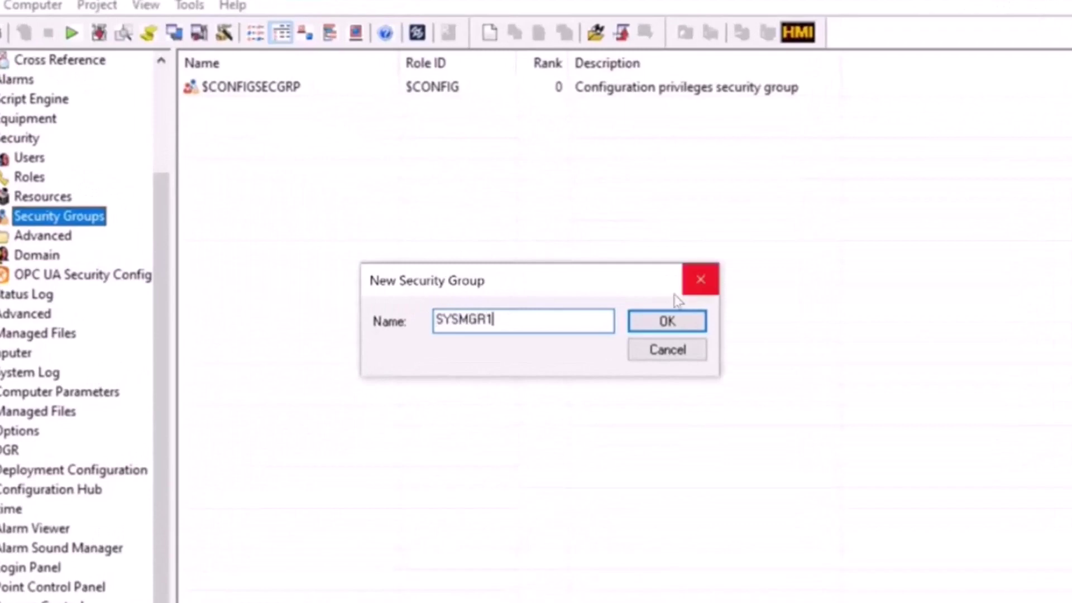
left_click(652, 323)
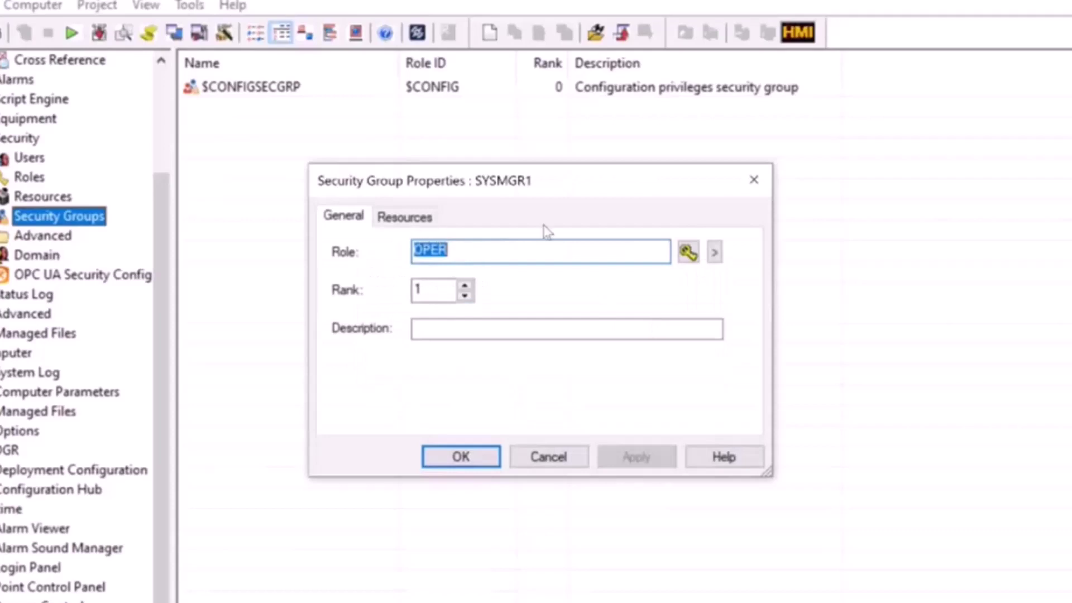
- Give SYSMGR1 the SYSMGR role, rank 1 and all resources, then apply and save it
left_click(715, 252)
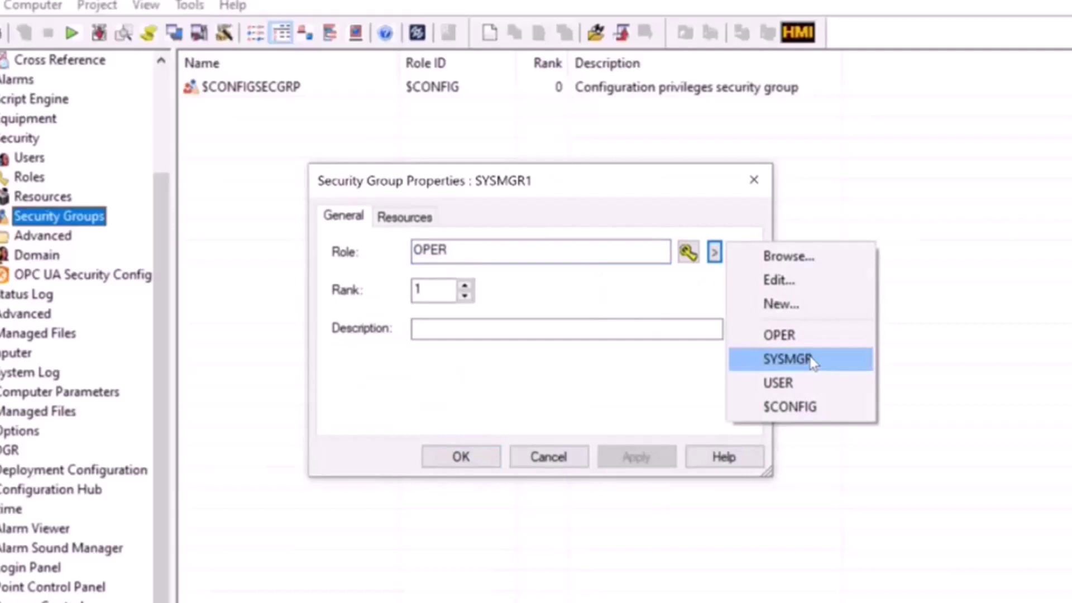
left_click(812, 362)
left_click(405, 217)
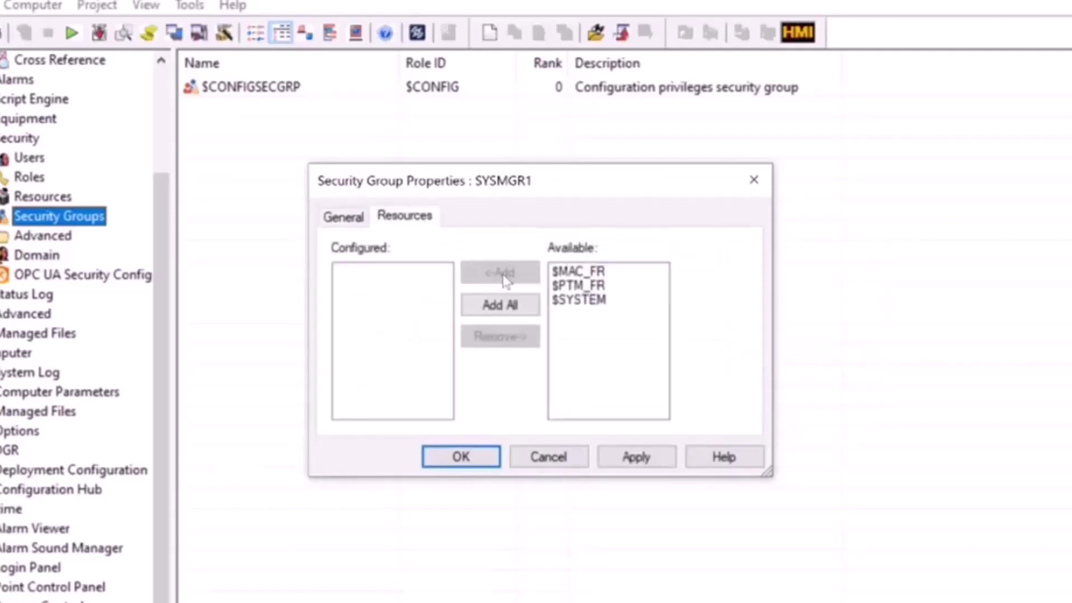
left_click(497, 305)
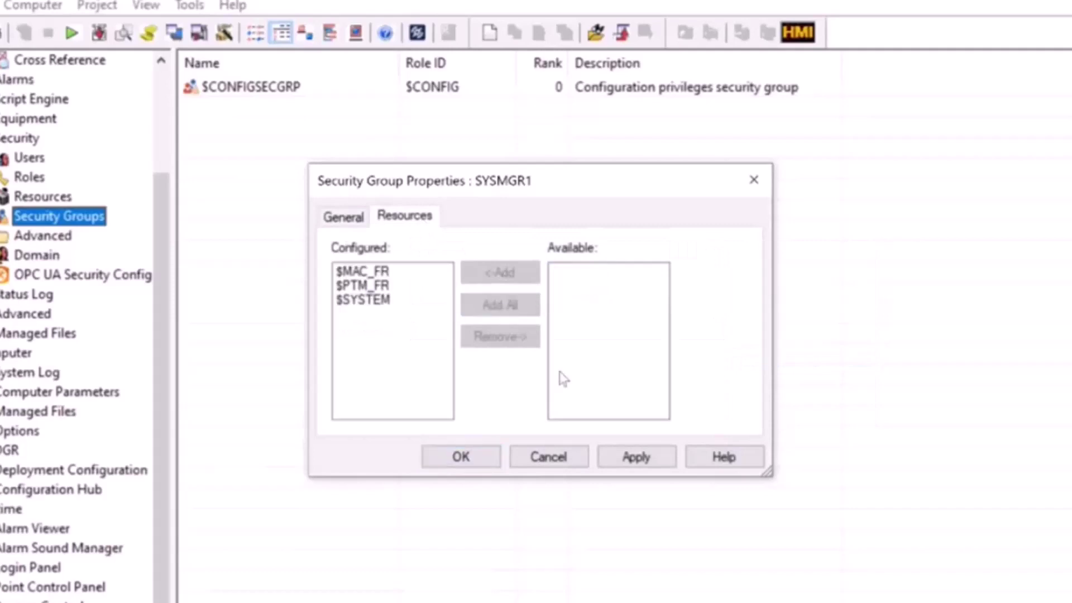
left_click(354, 220)
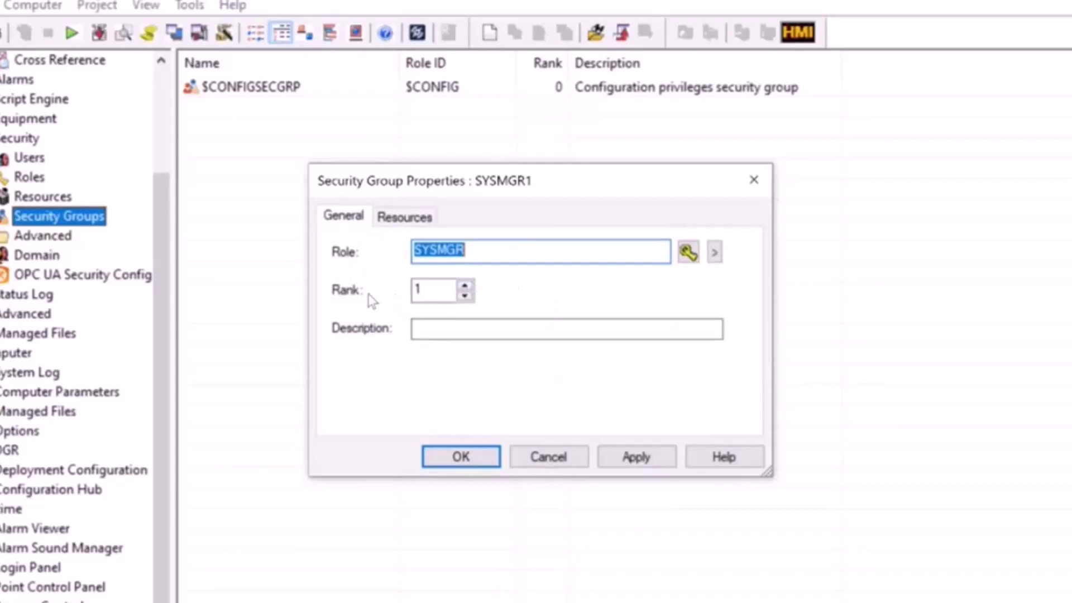
left_click(422, 290)
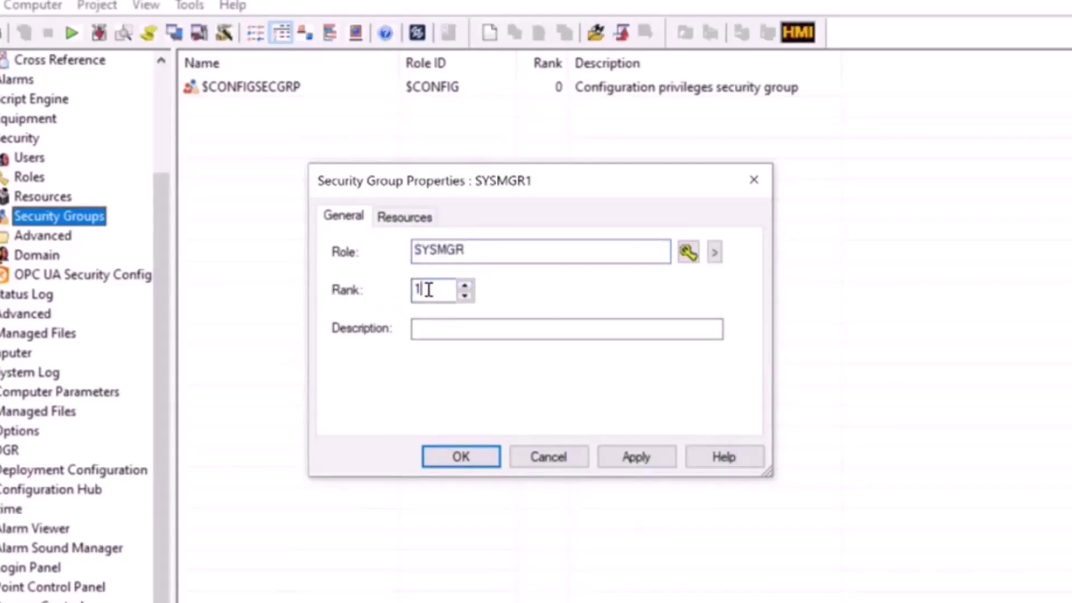
left_click(628, 455)
left_click(462, 457)
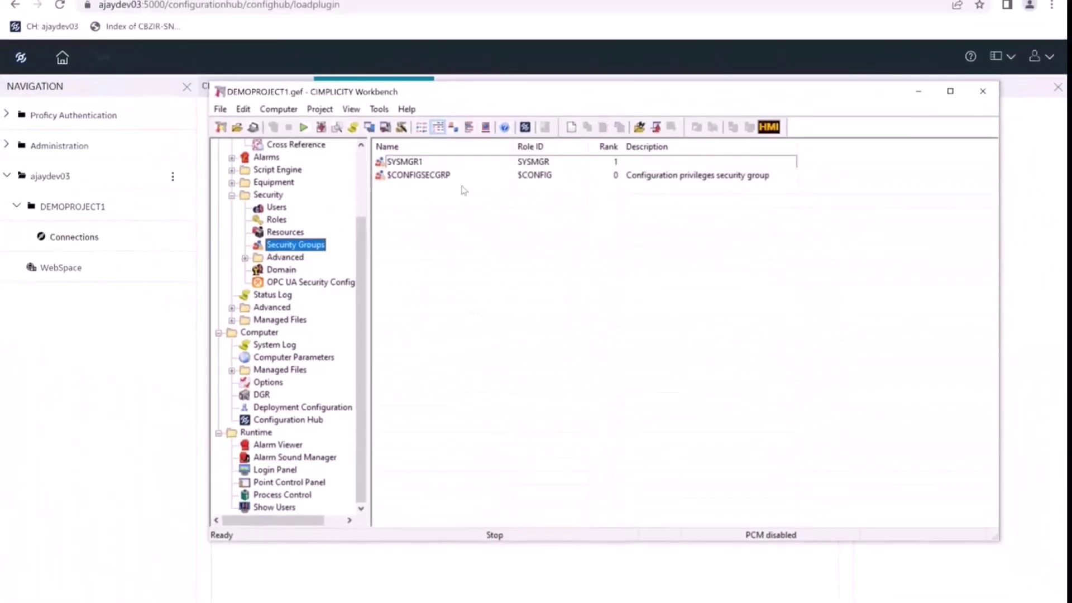
- Review the $CONFIGSECGRP and SYSMGR1 entries, then return to the Configuration Hub
left_click(435, 178)
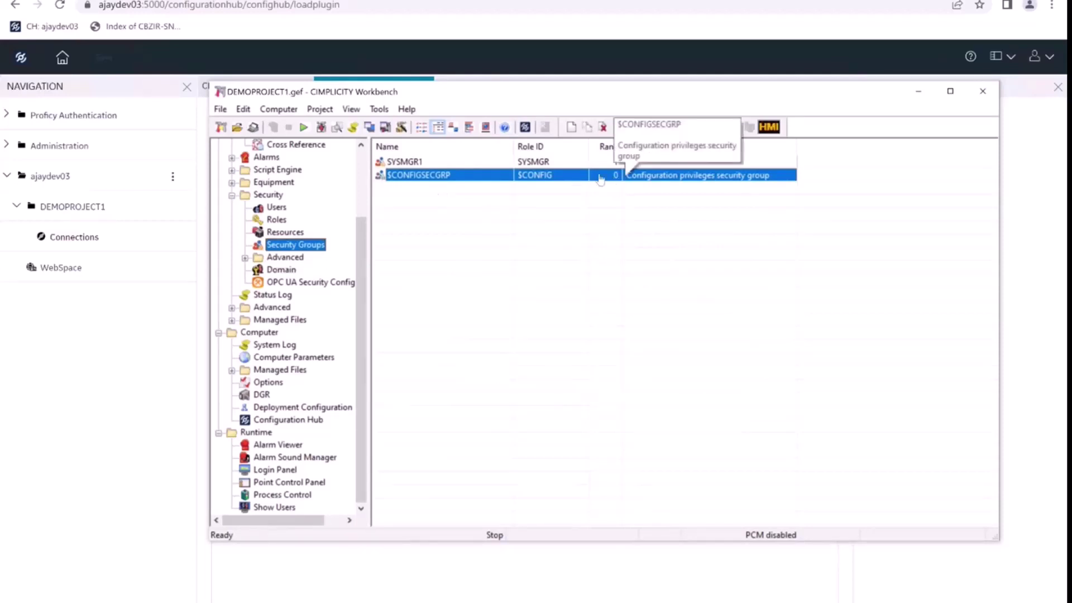
left_click(584, 163)
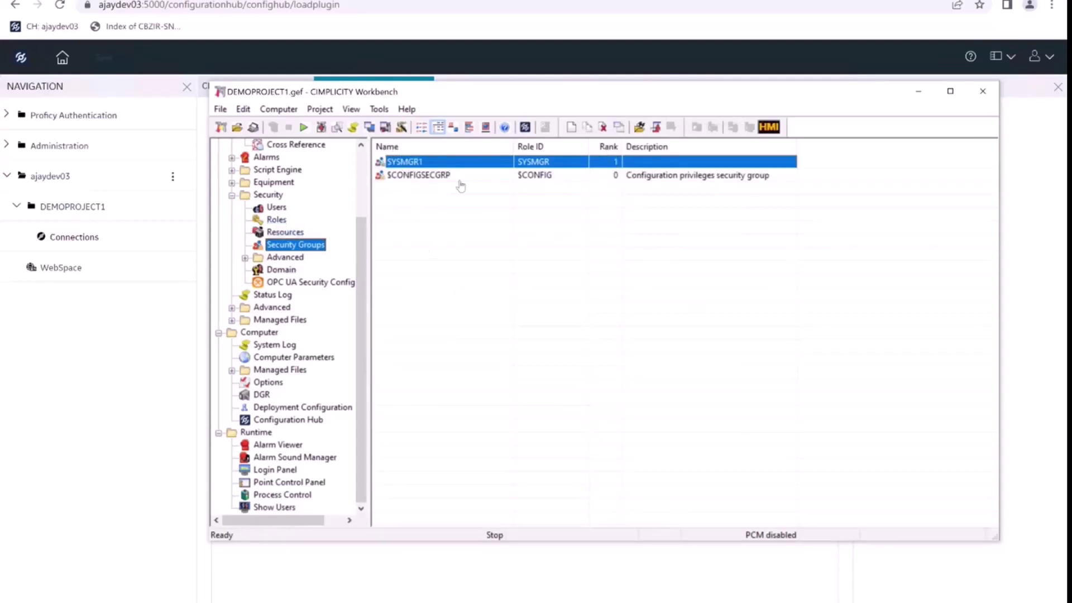
left_click(38, 331)
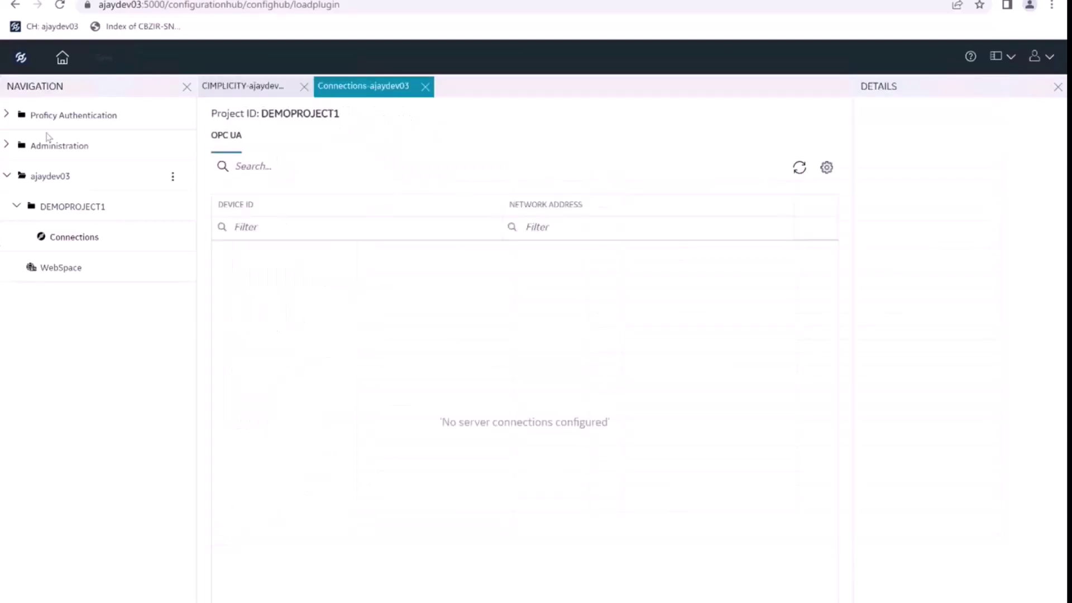
- In Proficy Authentication security, find the SYSMGR1 group by searching 'scada', then show the users
left_click(16, 115)
left_click(42, 146)
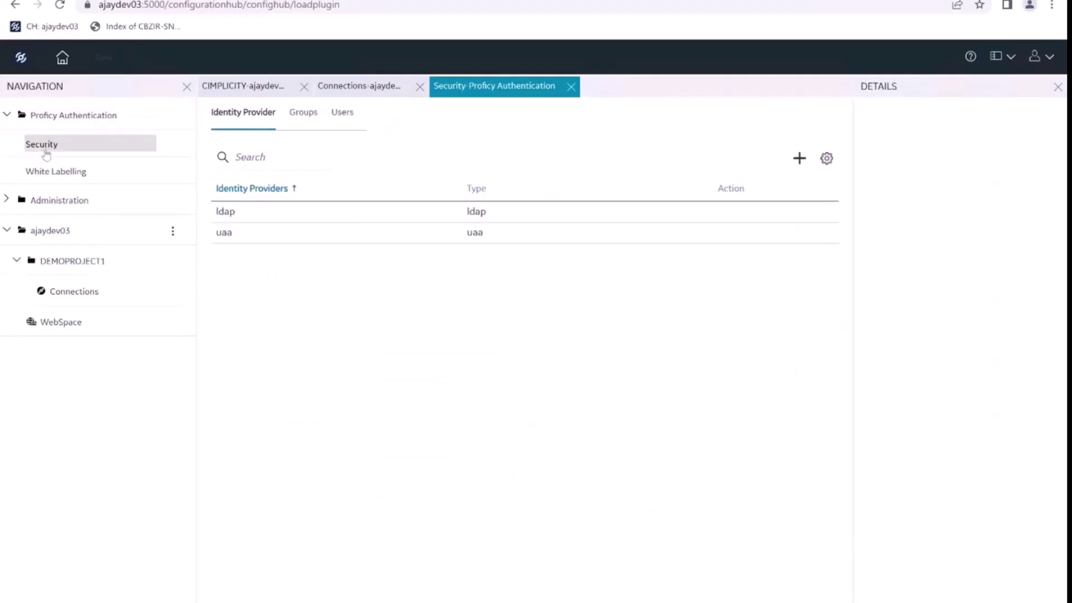
left_click(300, 120)
left_click(253, 158)
type("scada")
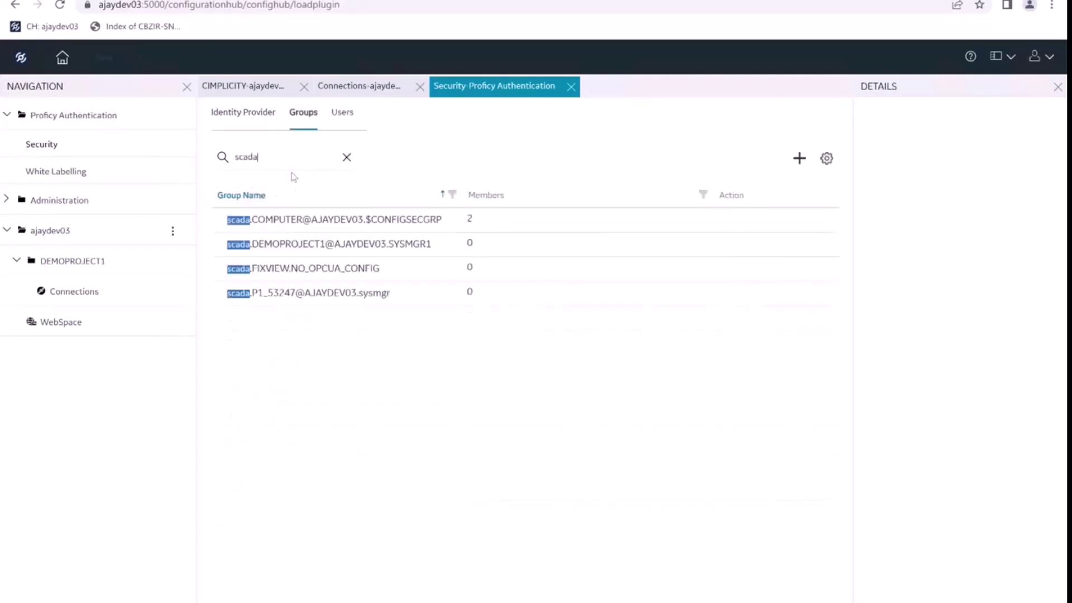
left_click(394, 249)
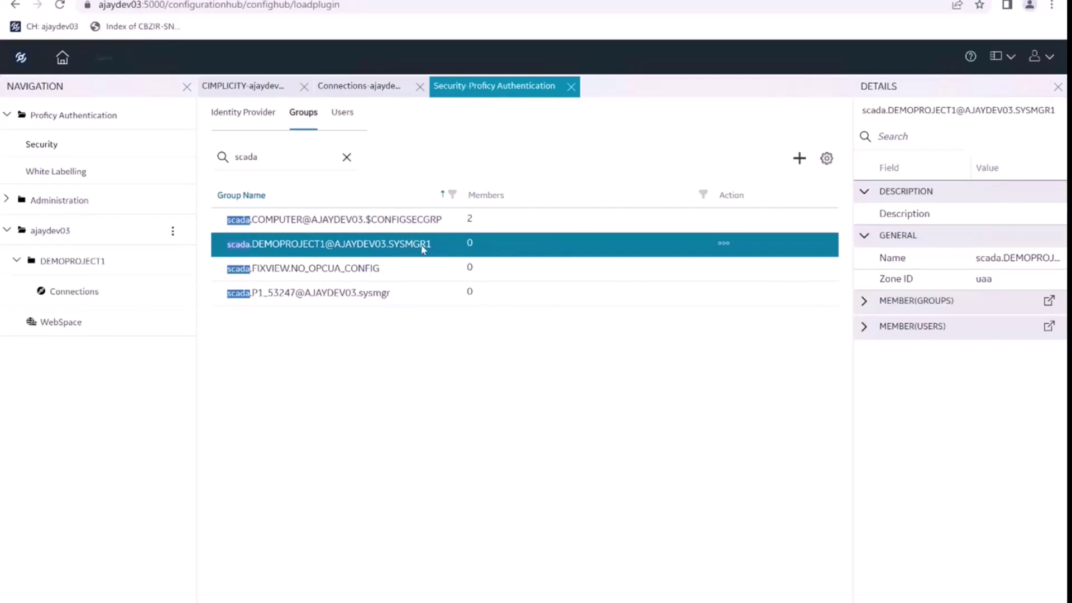
left_click(343, 113)
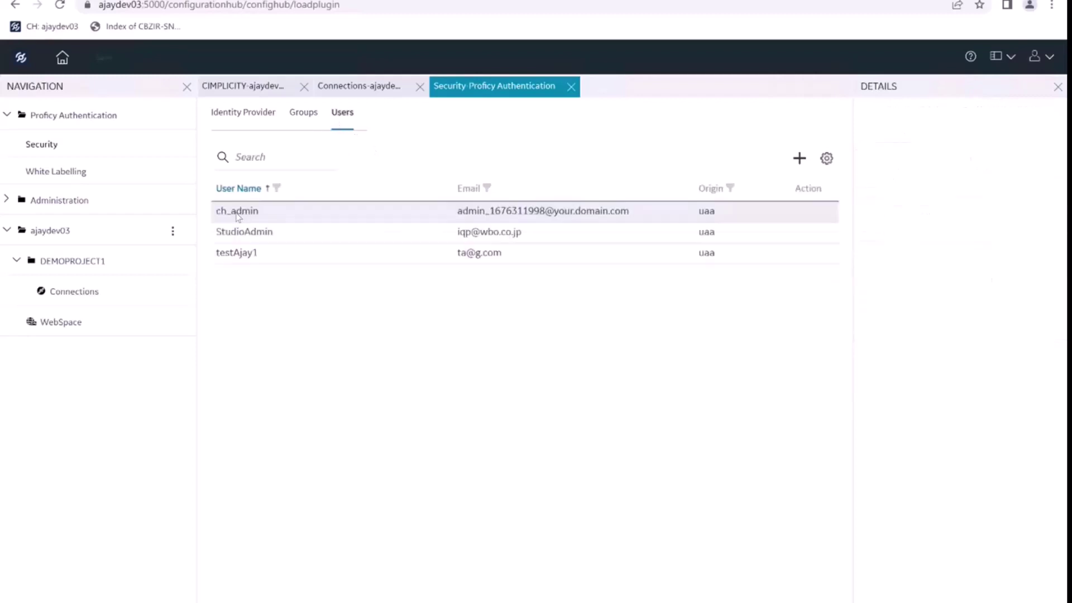
left_click(239, 217)
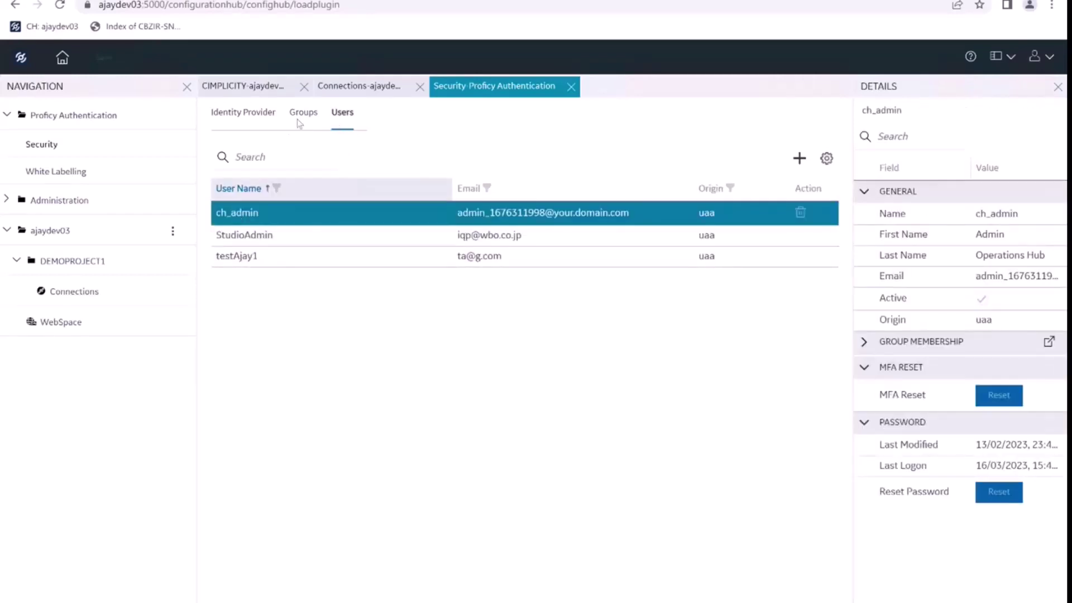
left_click(1048, 344)
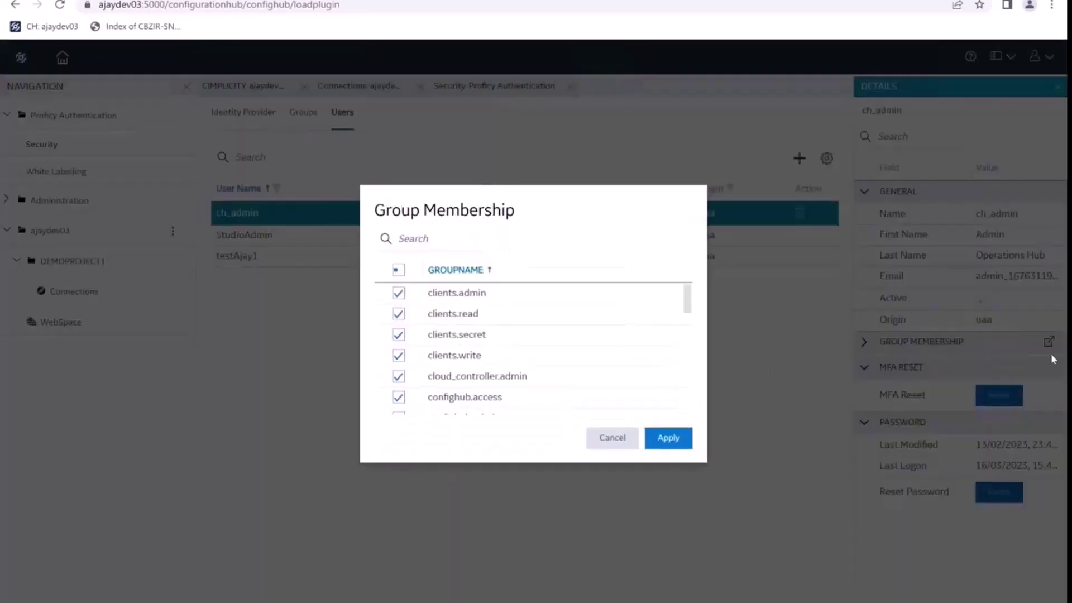
left_click(411, 239)
type("scada")
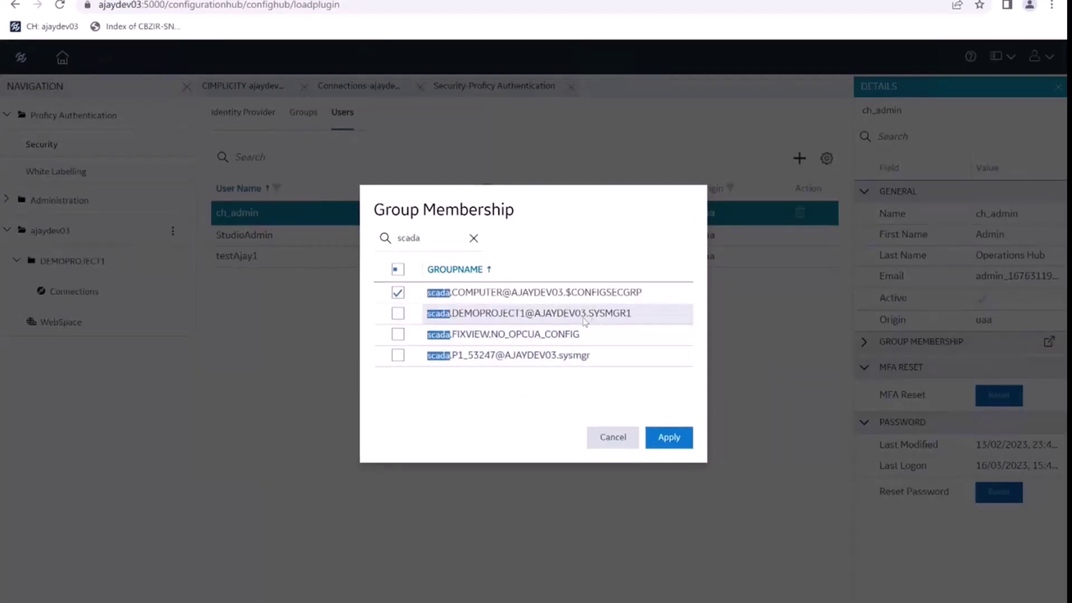
left_click(397, 315)
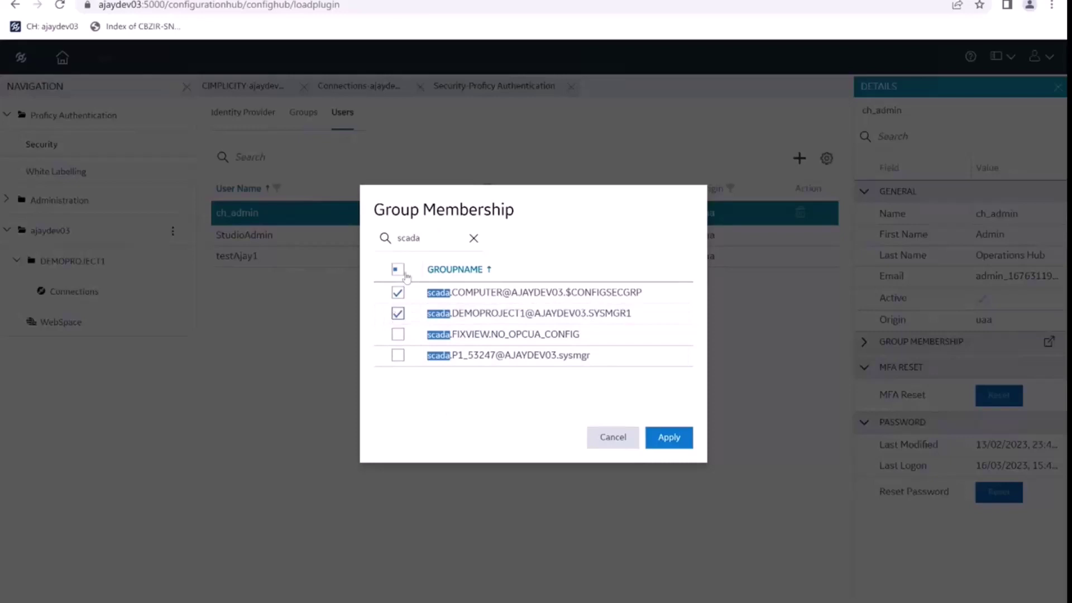
left_click(670, 438)
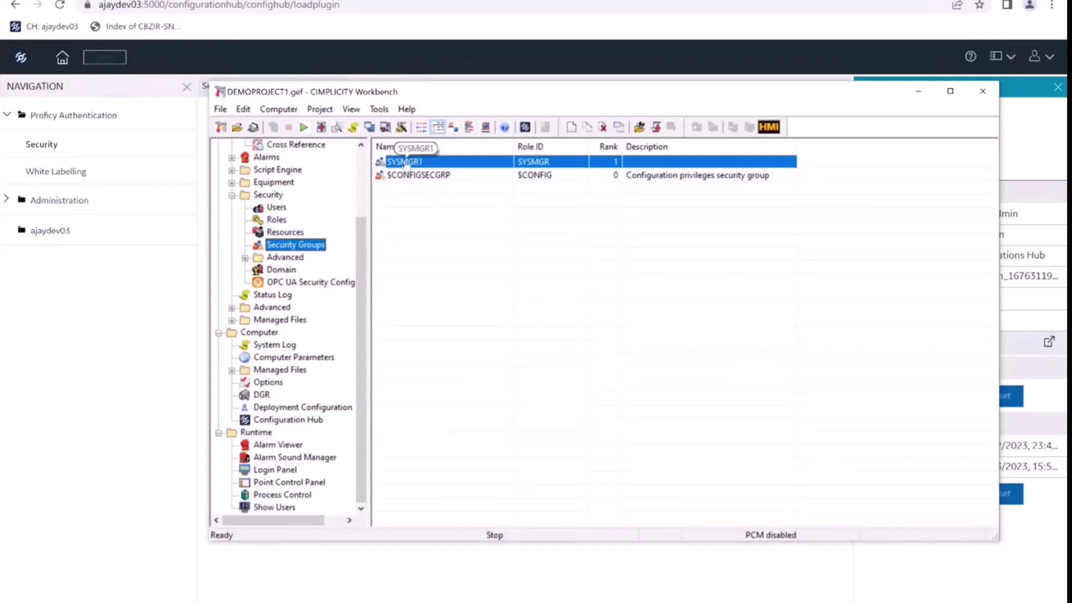
- Set the Process control privilege on the SYSMGR role and save the role
left_click(277, 221)
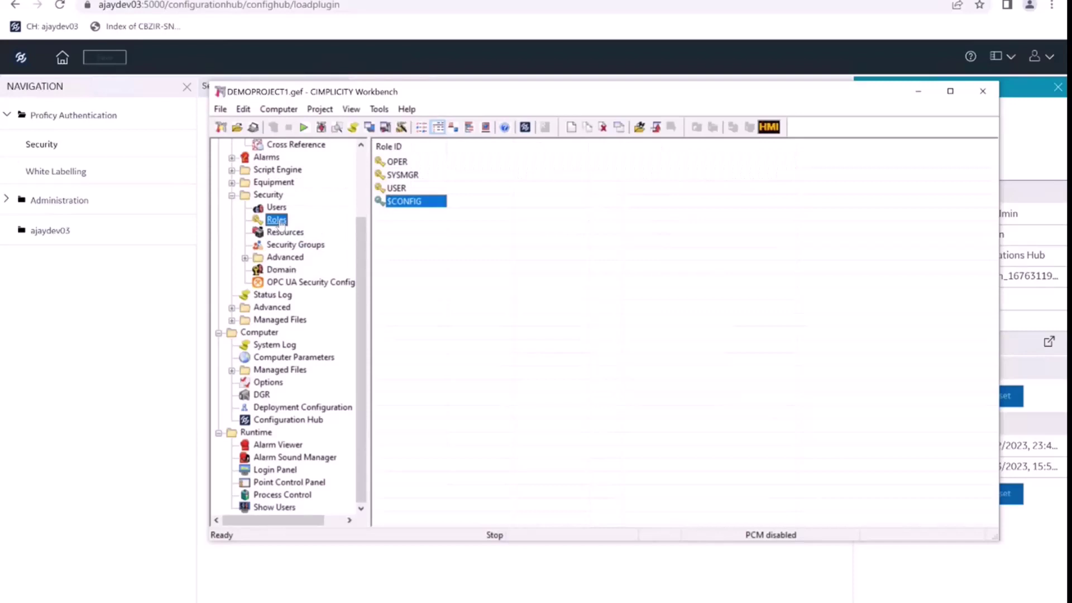
left_click(407, 174)
double_click(407, 175)
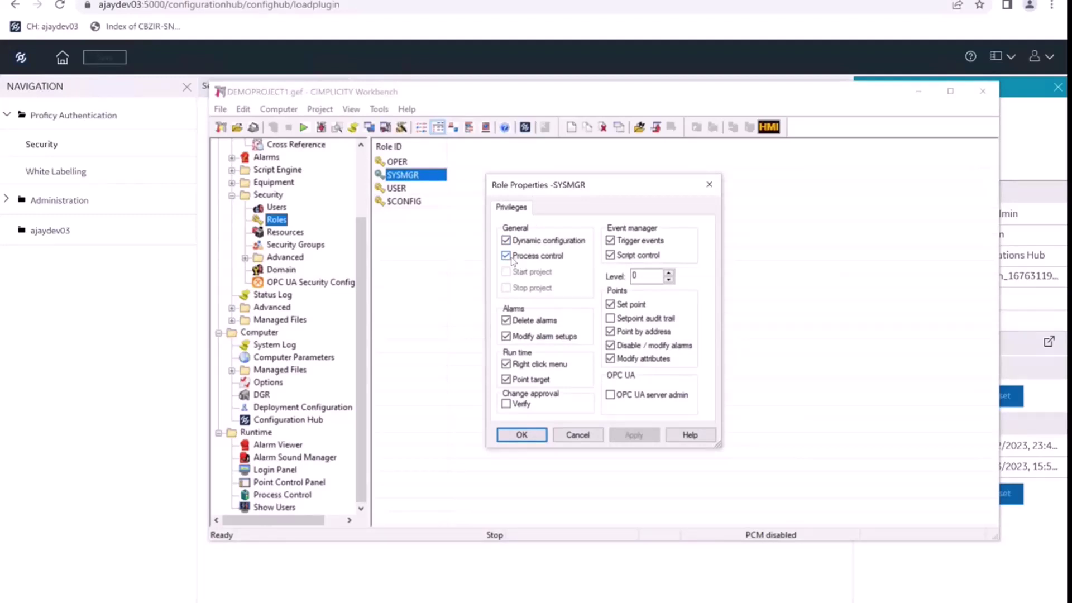
left_click(512, 258)
left_click(634, 435)
left_click(521, 435)
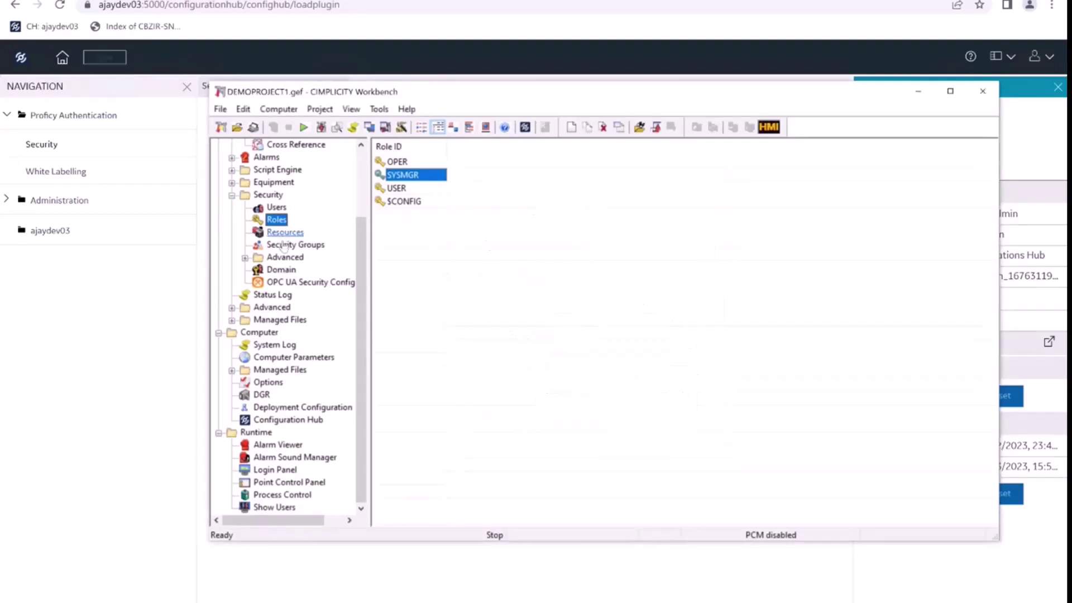
- Return to Security Groups and push the master data configuration update to the project
left_click(295, 245)
left_click(322, 128)
left_click(602, 347)
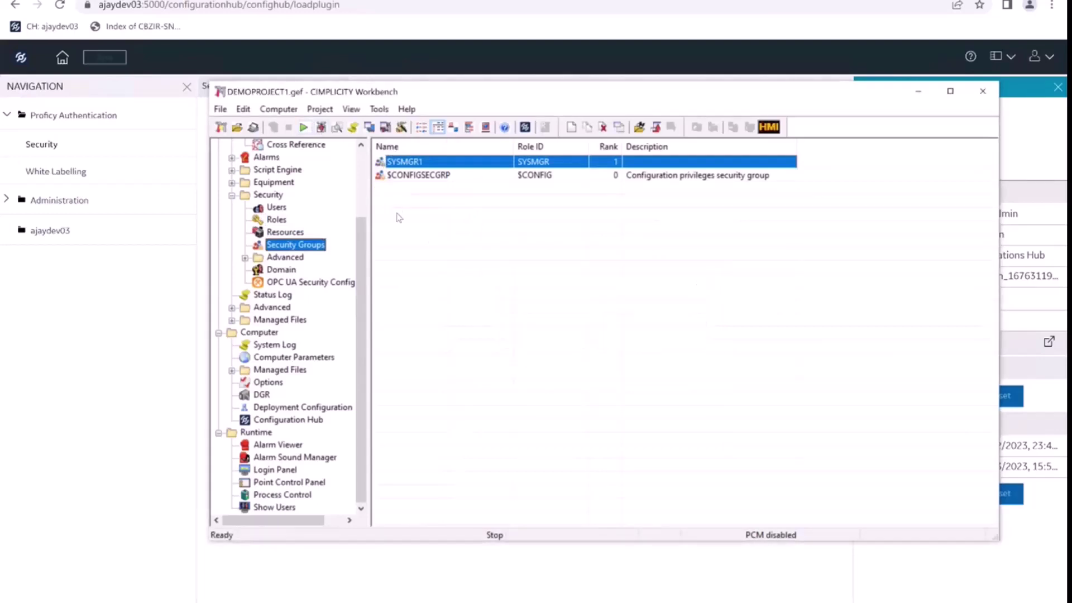
- Start the project, then glance at the Configuration Hub user list
left_click(304, 128)
left_click(594, 350)
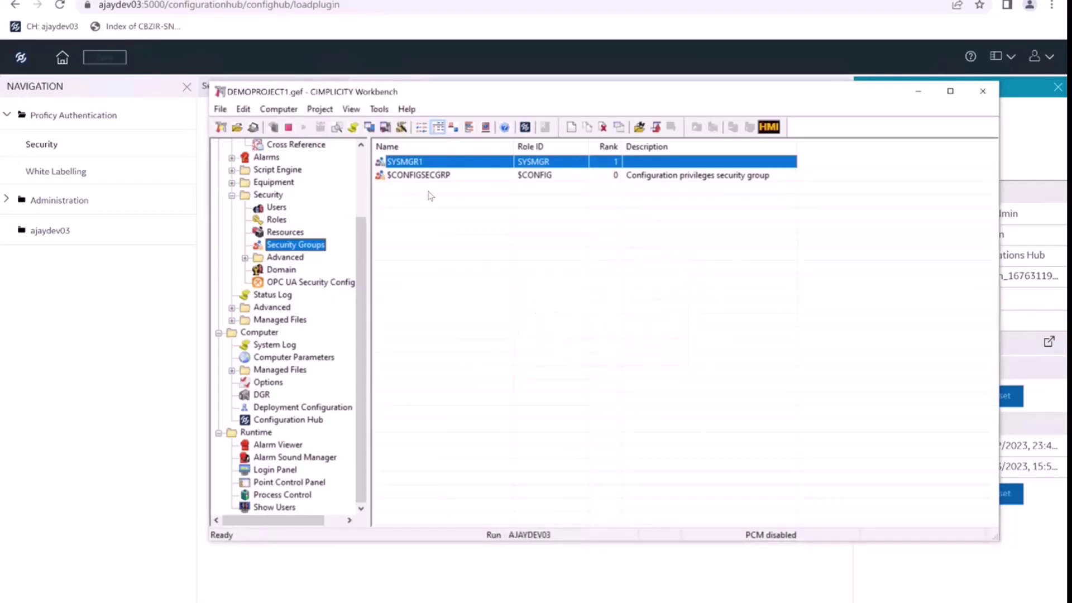
left_click(60, 122)
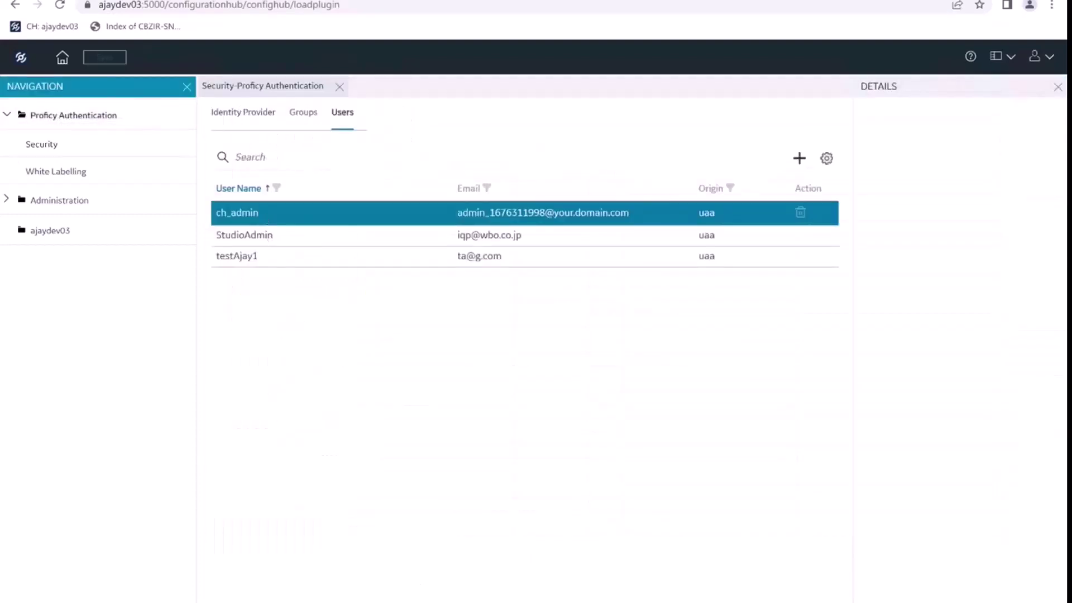
- Back in Workbench, inspect the $CONFIGSECGRP and SYSMGR1 security group entries
mouse_move(423, 602)
left_click(423, 553)
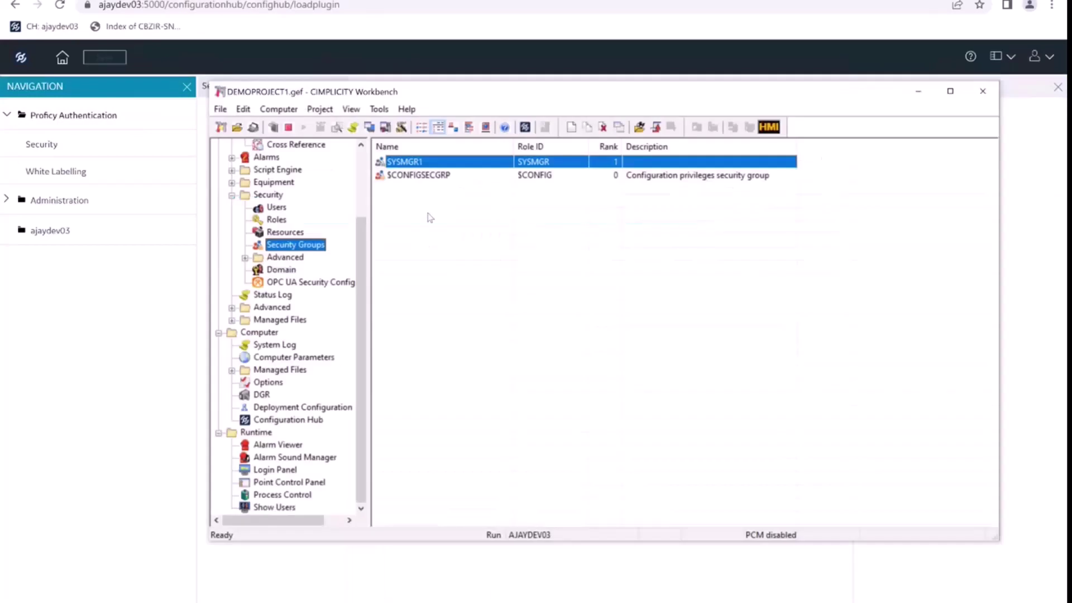
left_click(419, 177)
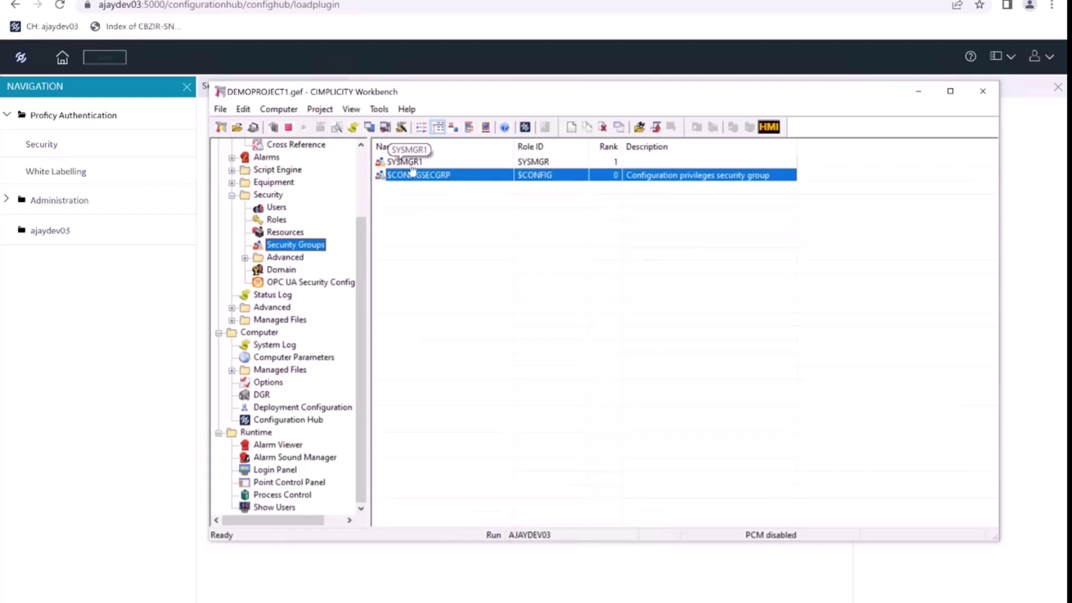
left_click(412, 165)
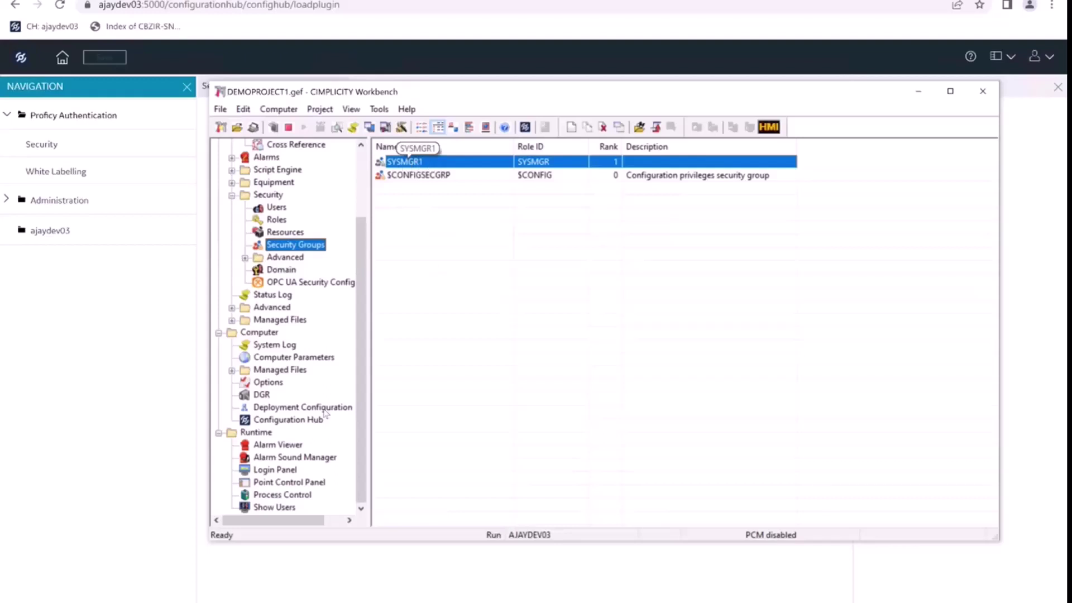
- Launch Process Control, sign in with the admin user ID and password, dismiss the privilege error, exit
left_click(285, 496)
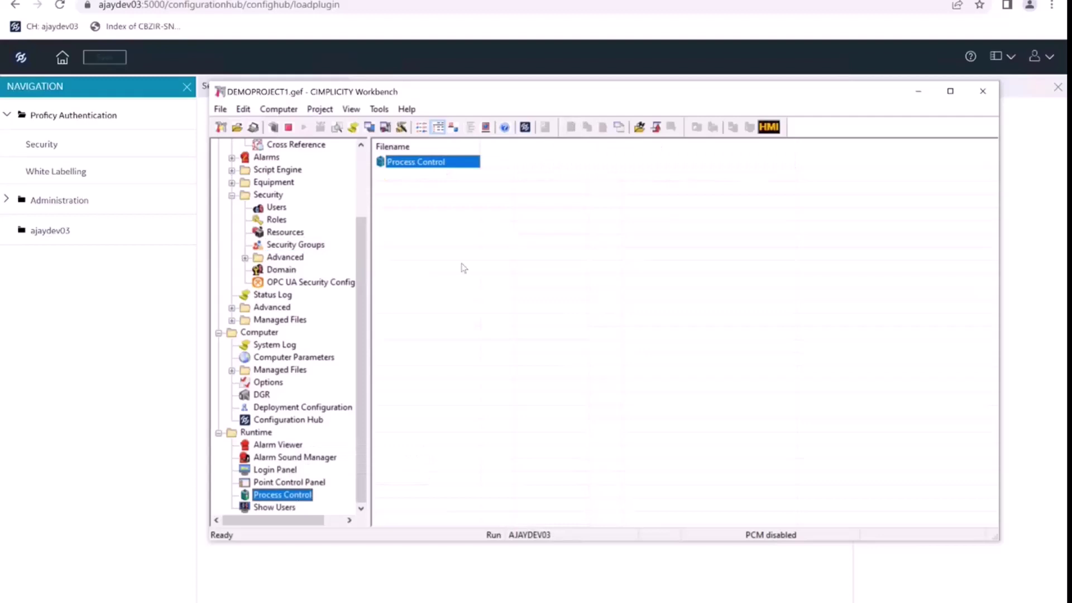
double_click(416, 164)
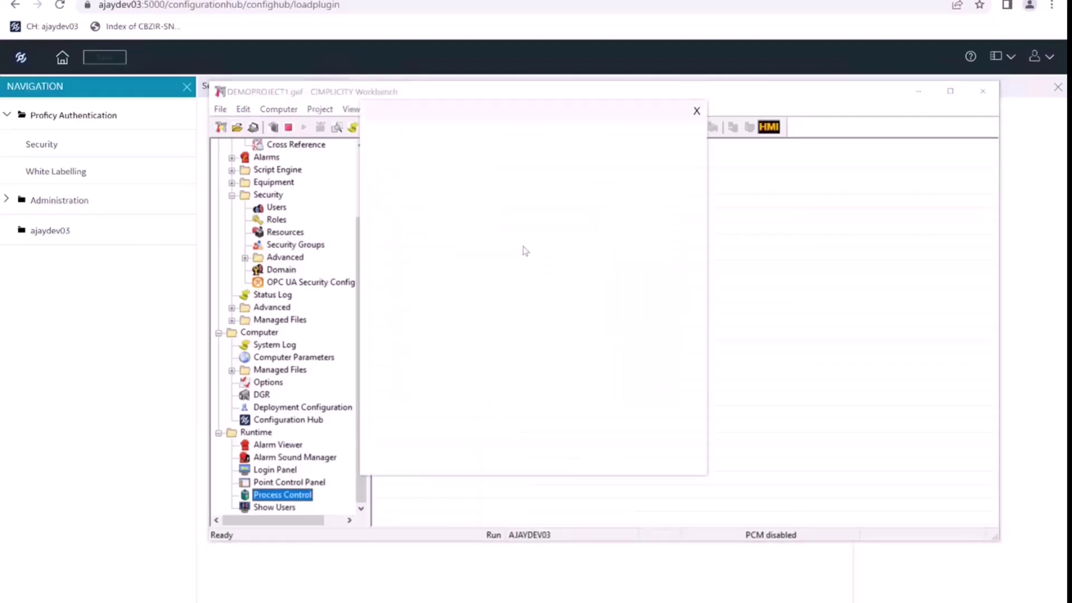
left_click(502, 282)
key("Tab")
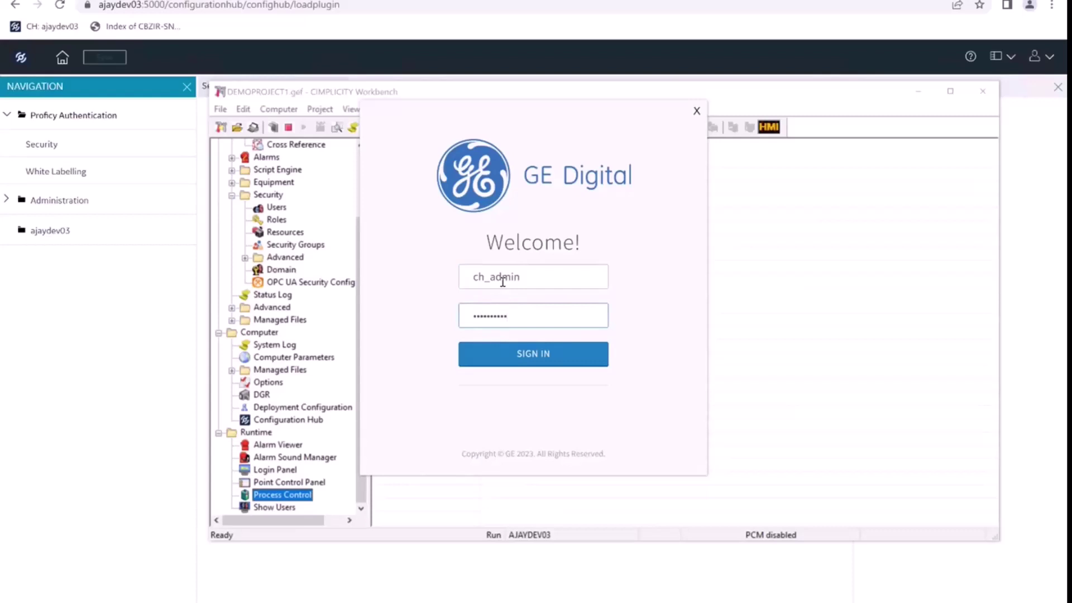
key("Return")
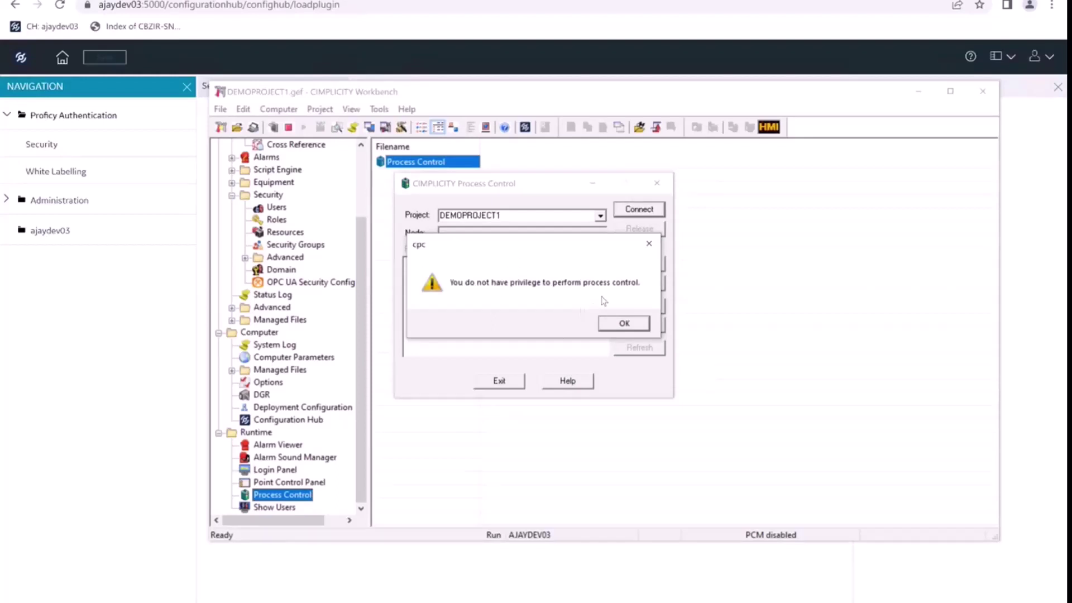
left_click(623, 324)
left_click(499, 381)
- Open the $CONFIG and SYSMGR role properties to compare privileges, cancelling each unchanged
left_click(276, 221)
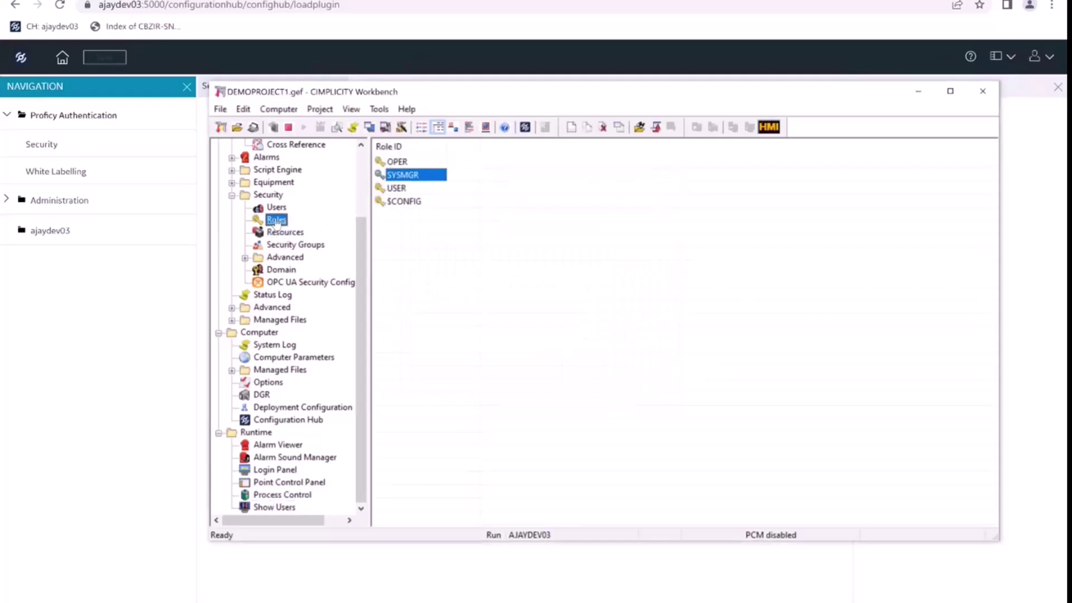
left_click(396, 204)
double_click(397, 203)
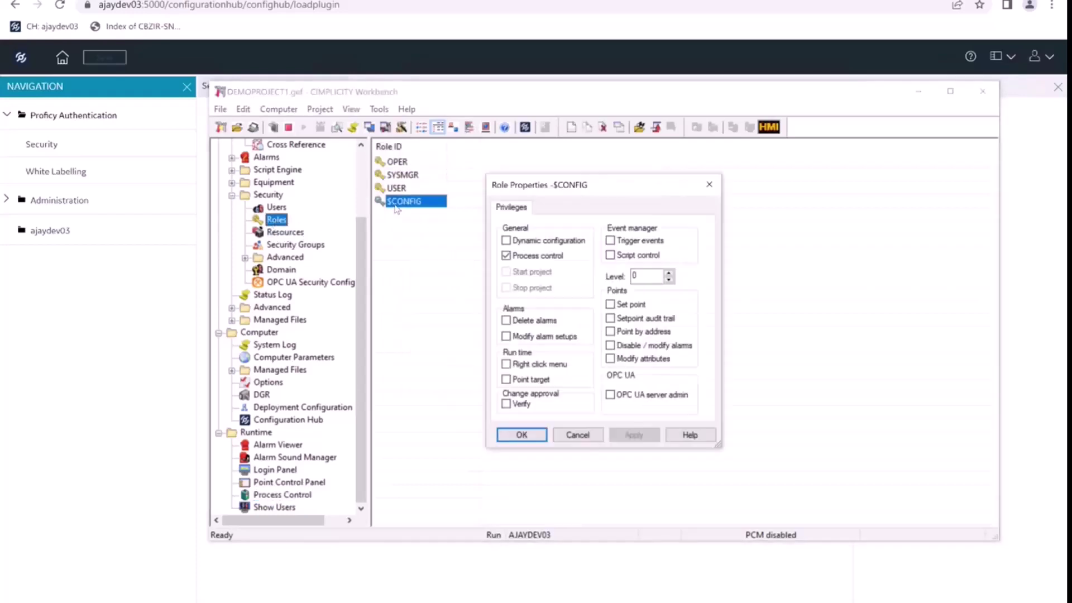
left_click(578, 435)
double_click(402, 176)
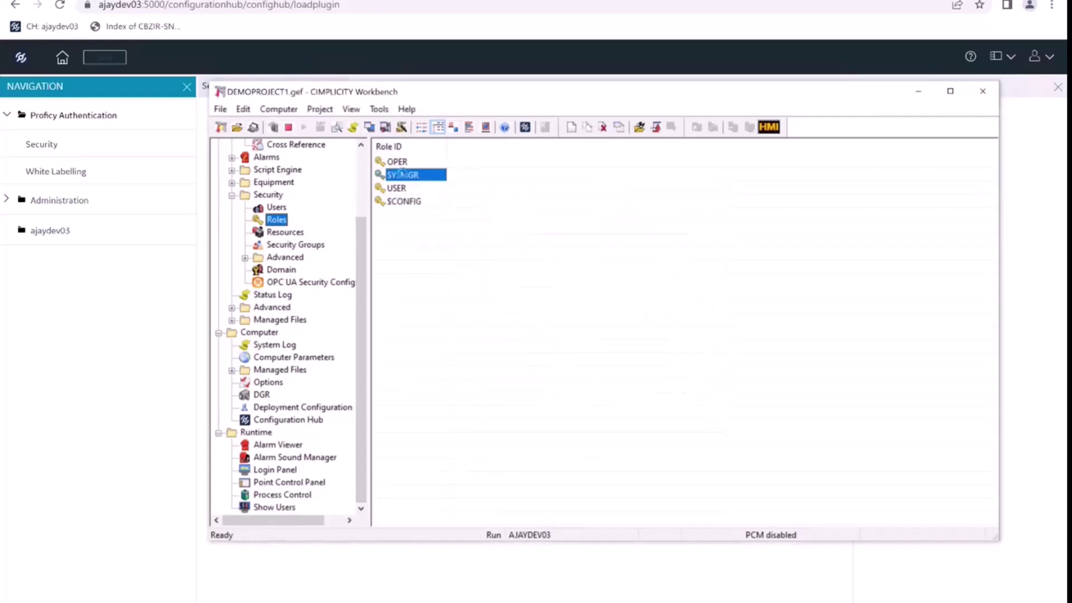
left_click(578, 435)
- Check the Users and Security Groups lists, recheck SYSMGR privileges, then select Runtime Login Panel
left_click(280, 208)
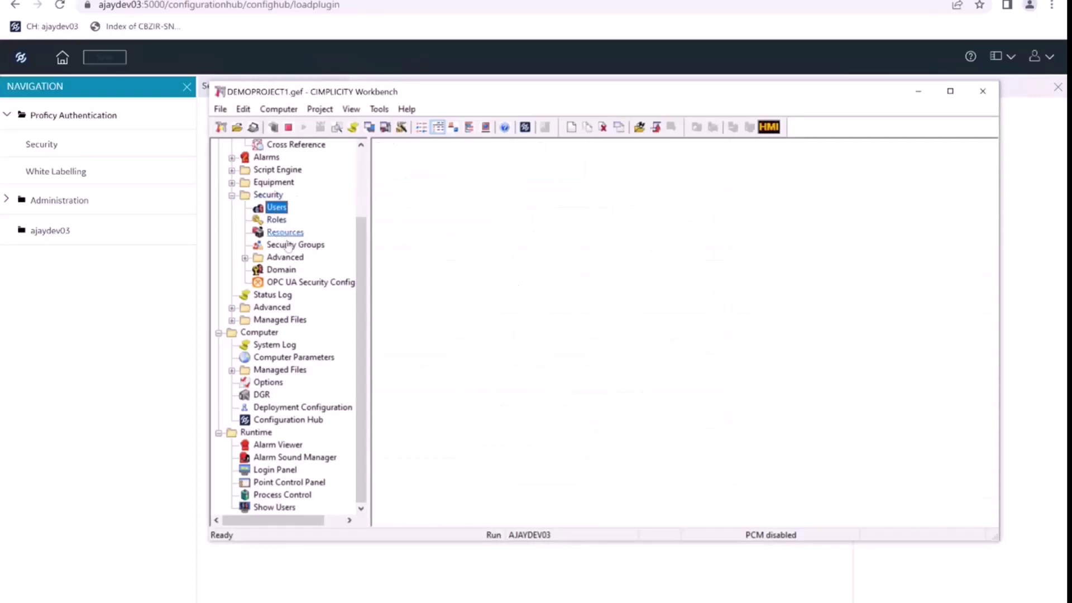
left_click(288, 245)
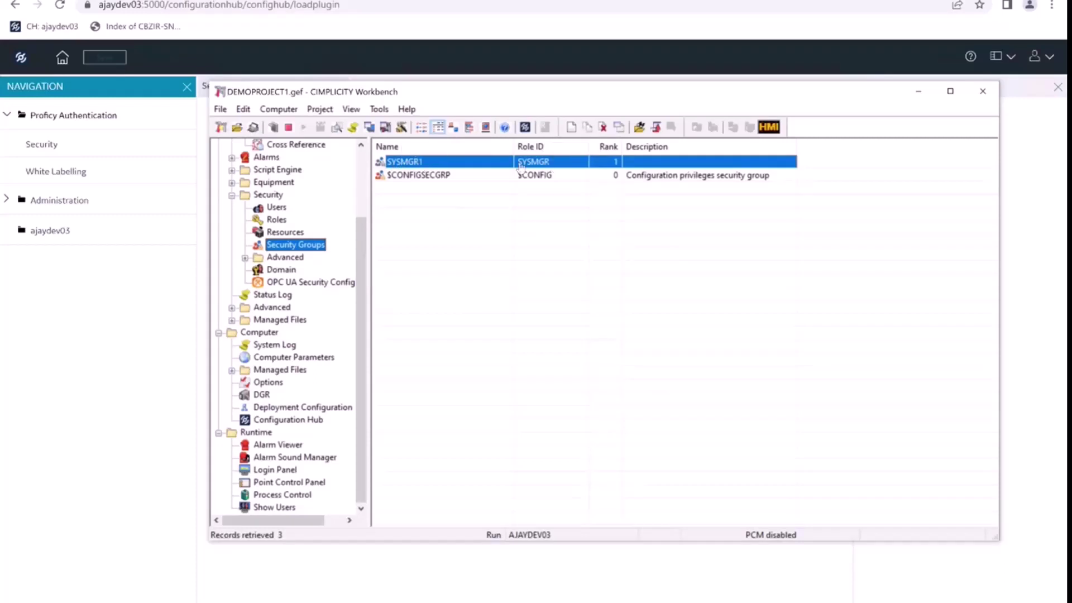
left_click(277, 220)
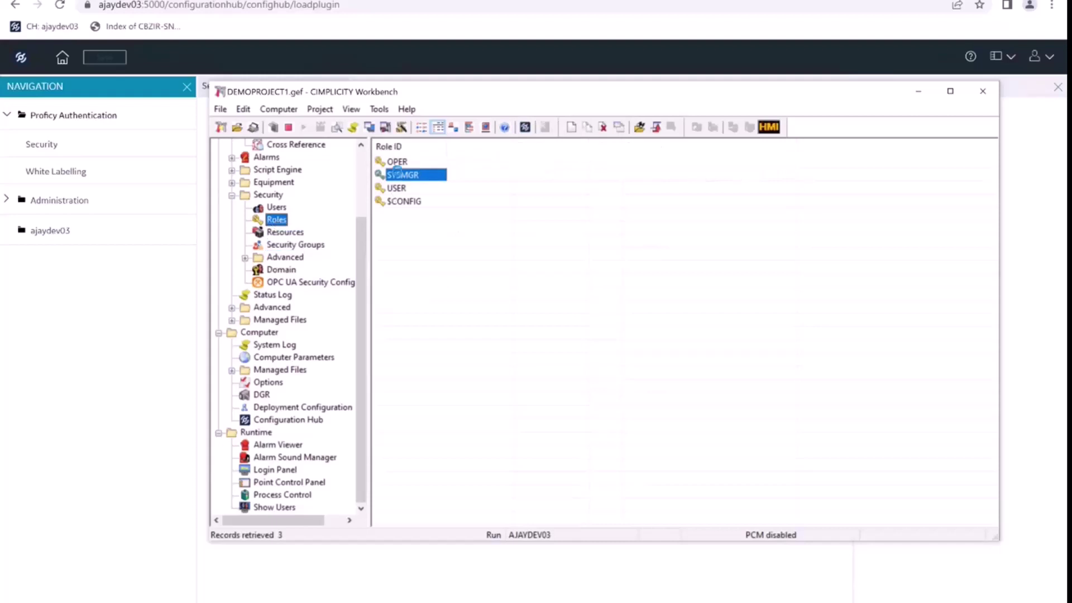
double_click(397, 175)
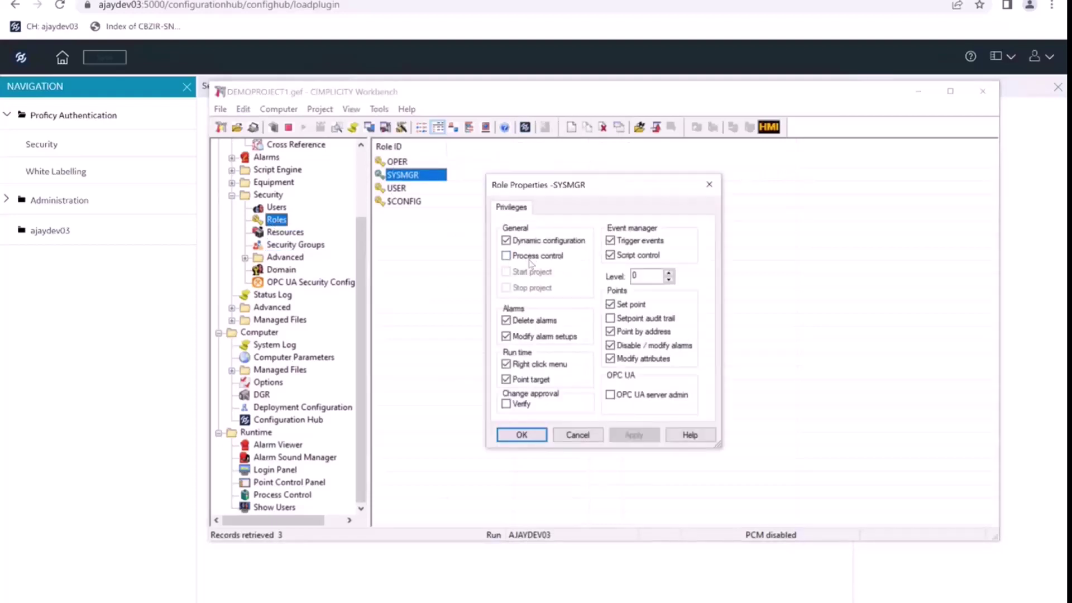
left_click(577, 436)
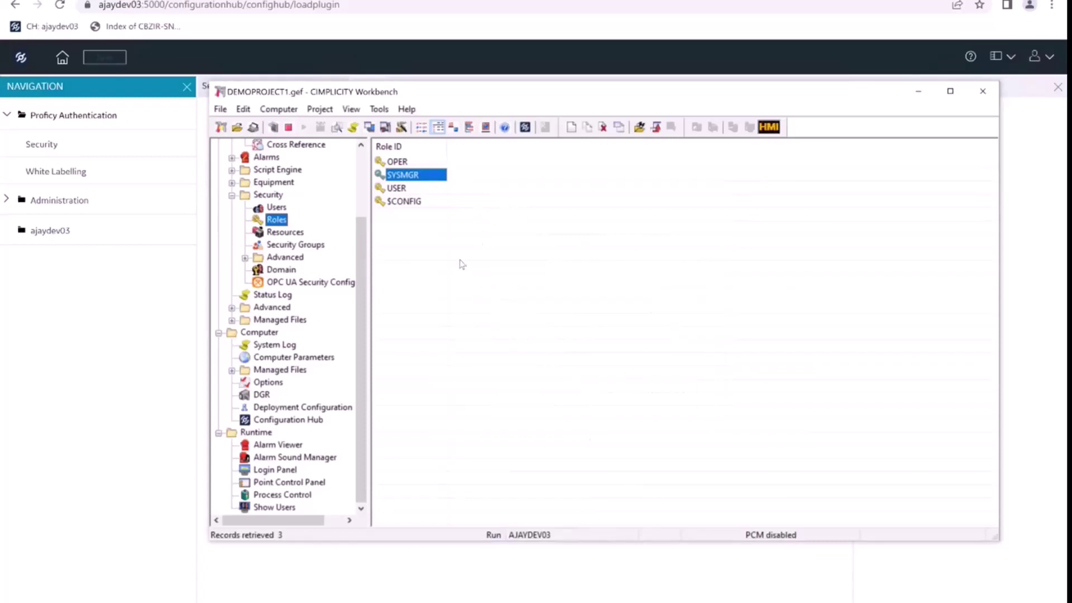
left_click(265, 472)
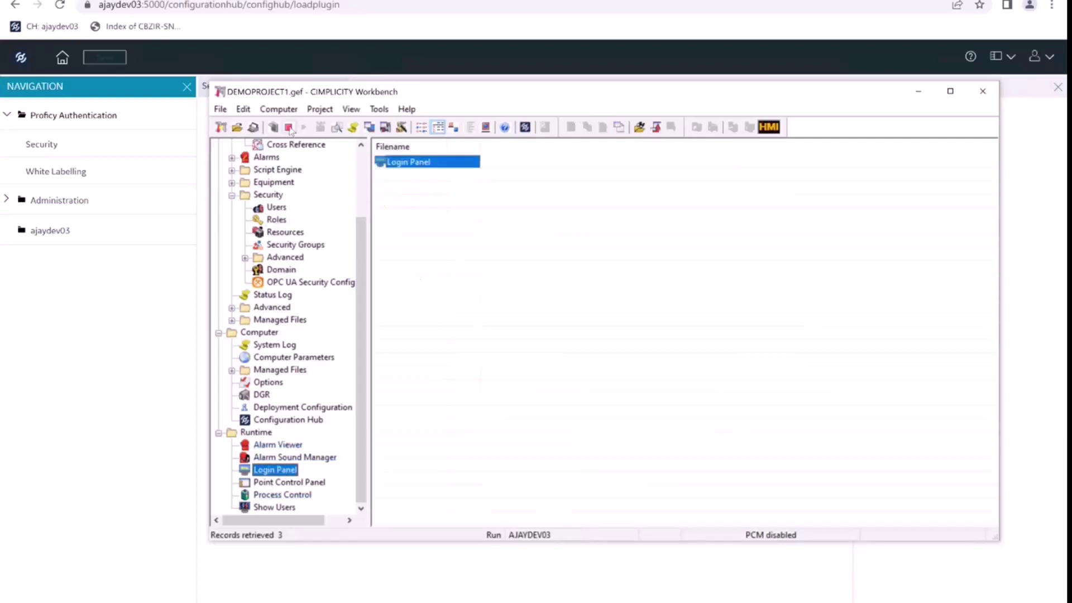
- Stop the project and grant the SYSMGR role the Process control privilege
left_click(288, 128)
left_click(585, 348)
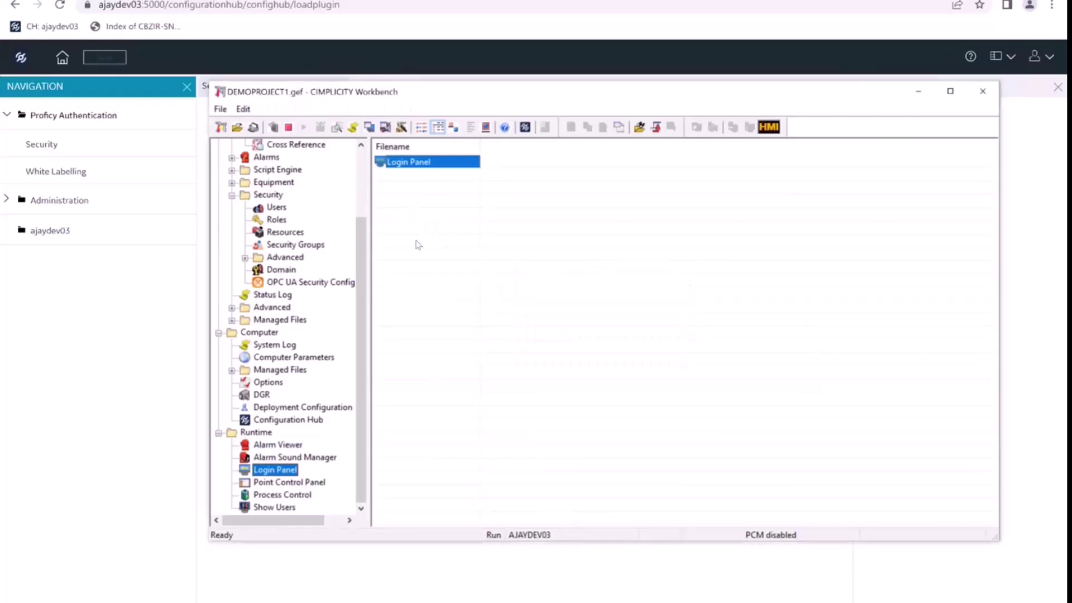
left_click(277, 220)
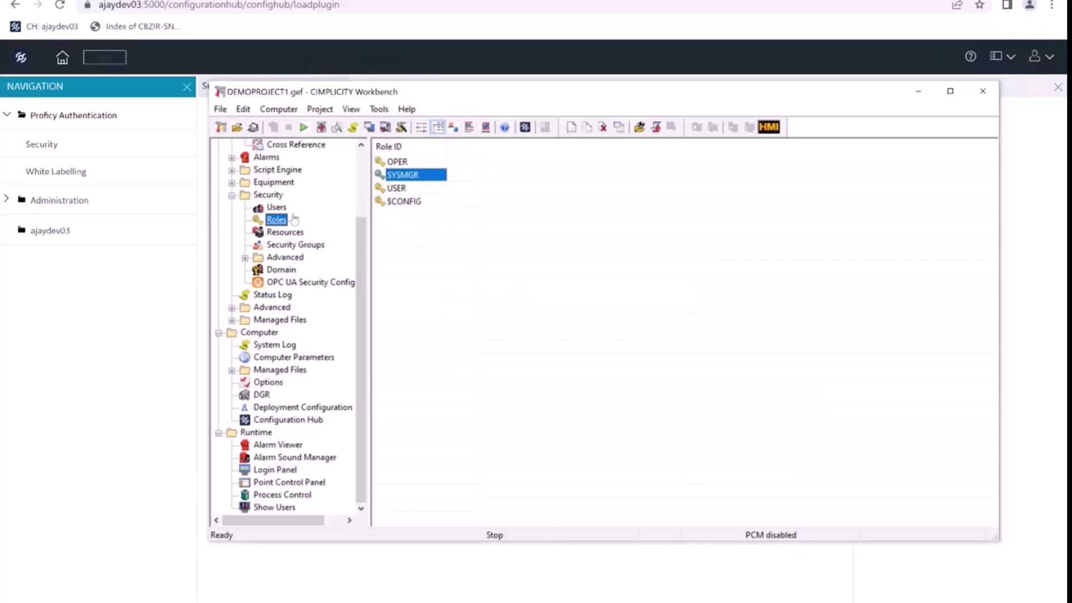
double_click(406, 176)
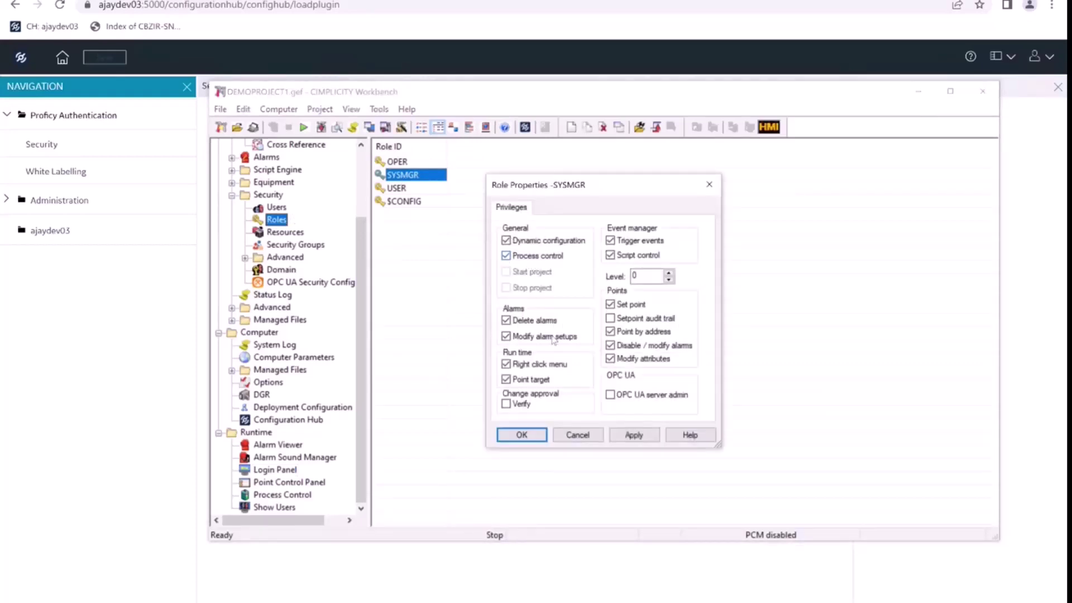
left_click(636, 437)
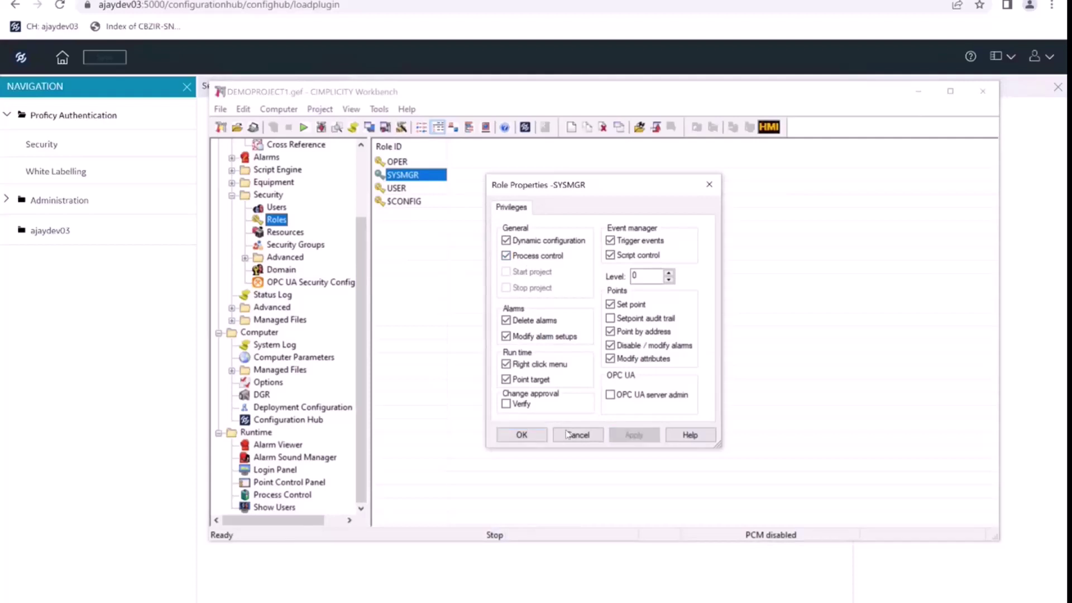
left_click(535, 434)
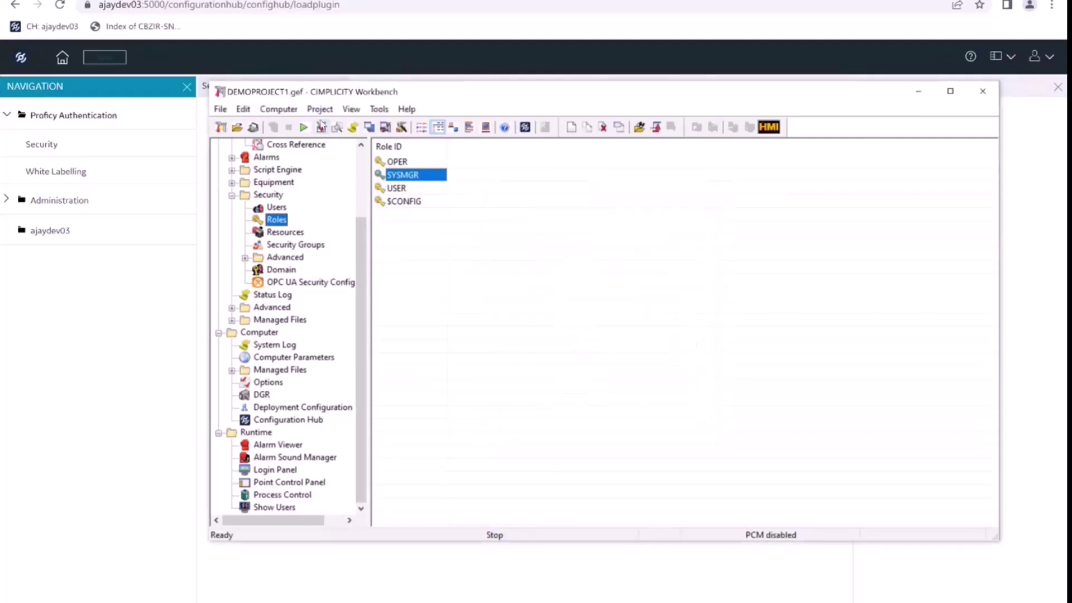
- Copy the master configuration to run-time data, then restart the project
left_click(321, 127)
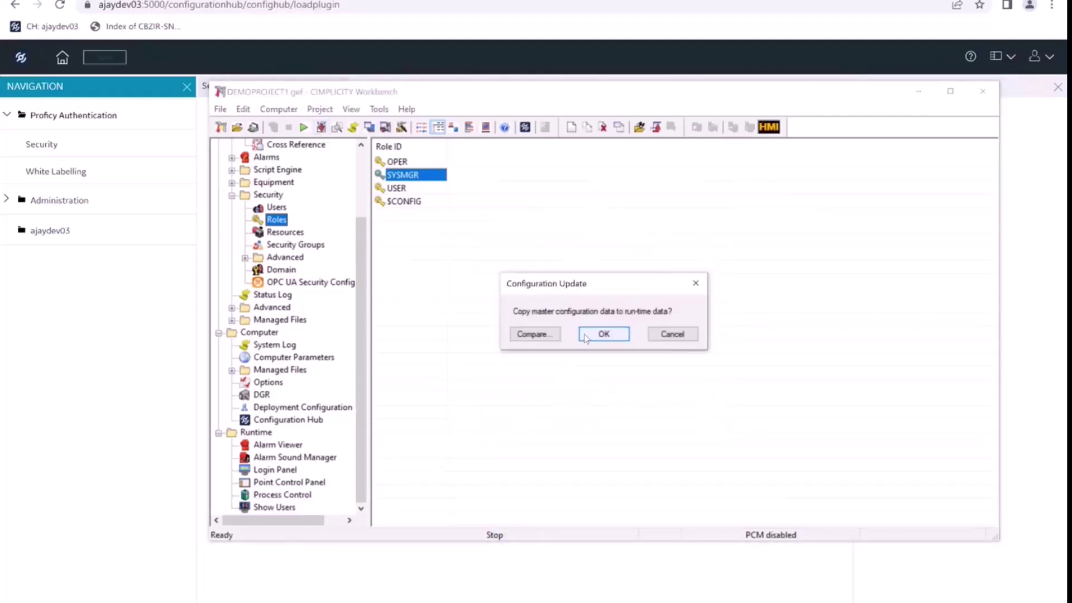
left_click(602, 334)
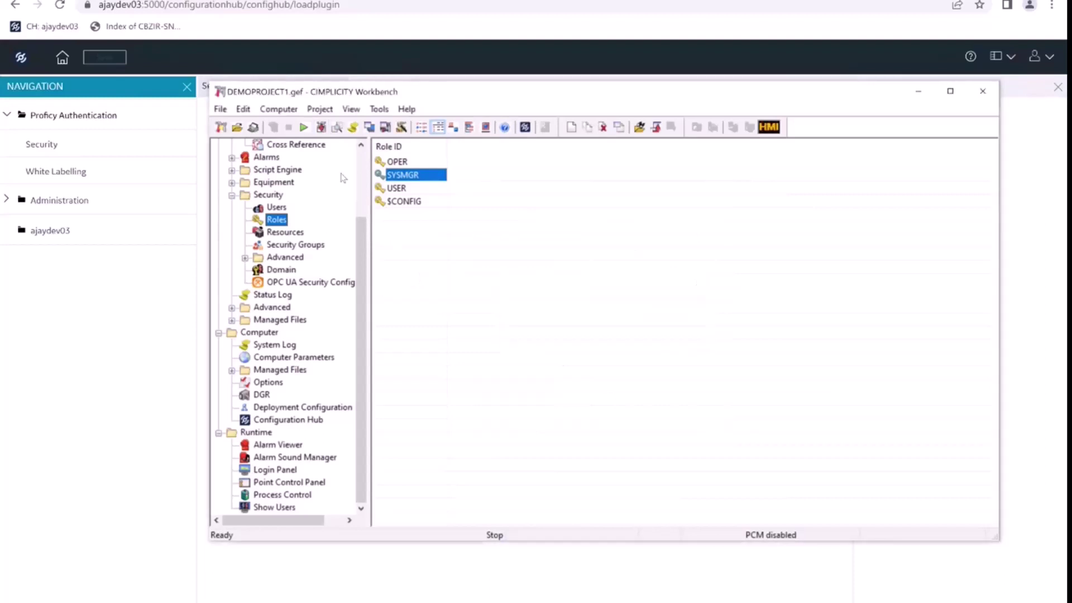
left_click(307, 127)
left_click(578, 350)
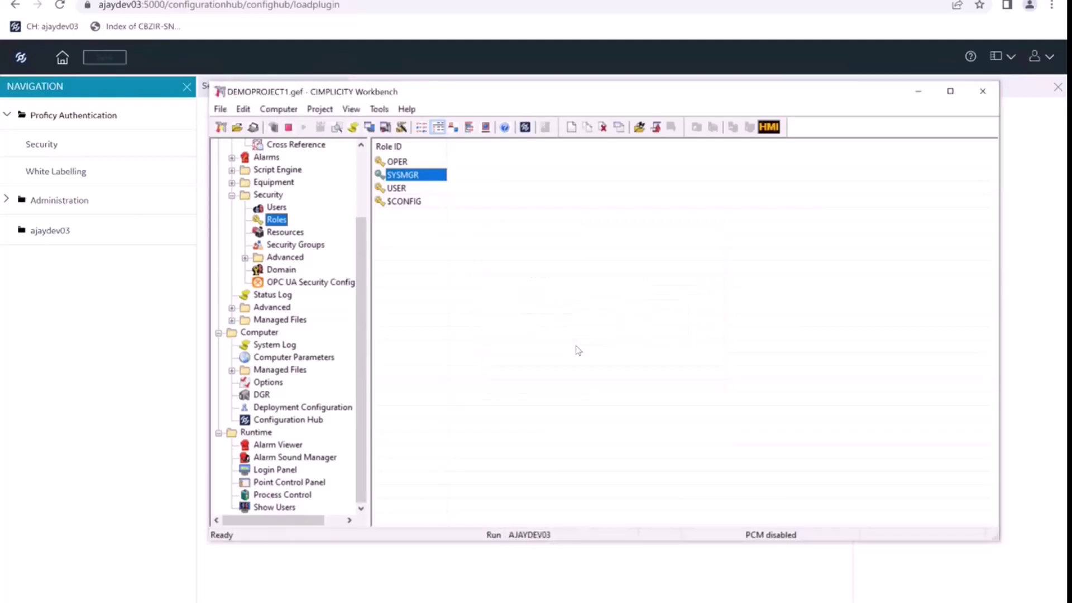
- Launch Process Control and connect to DEMOPROJECT1 signed in as the admin user
left_click(282, 495)
double_click(419, 161)
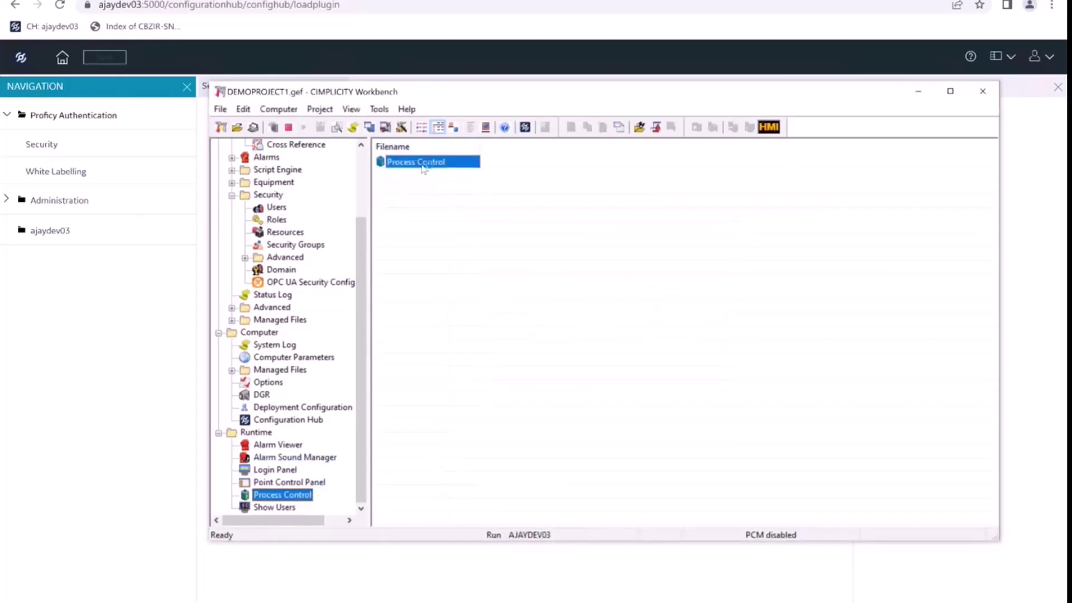
left_click(648, 215)
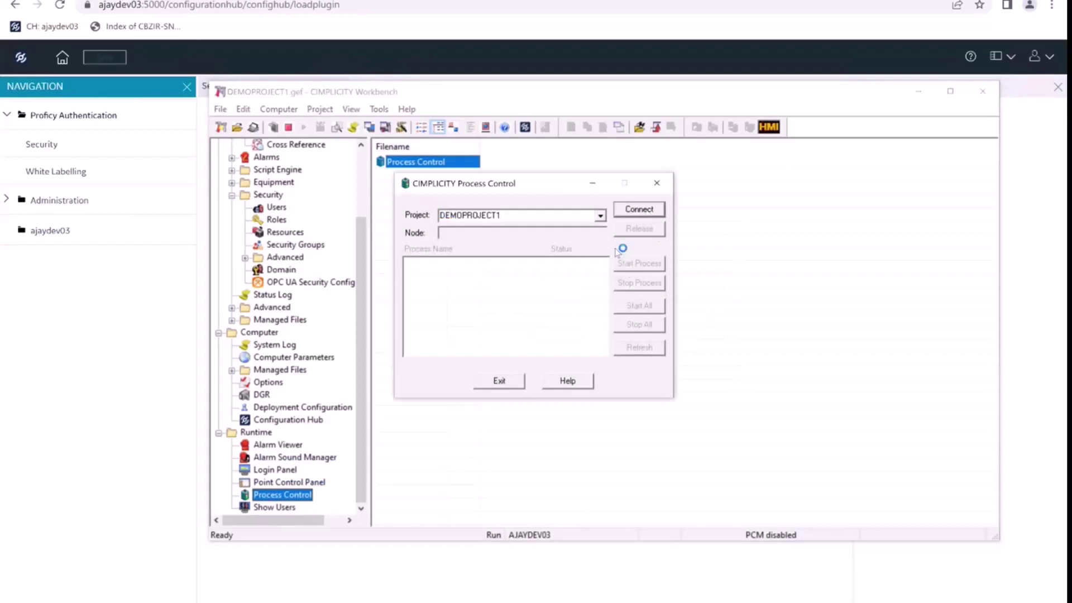
left_click(509, 274)
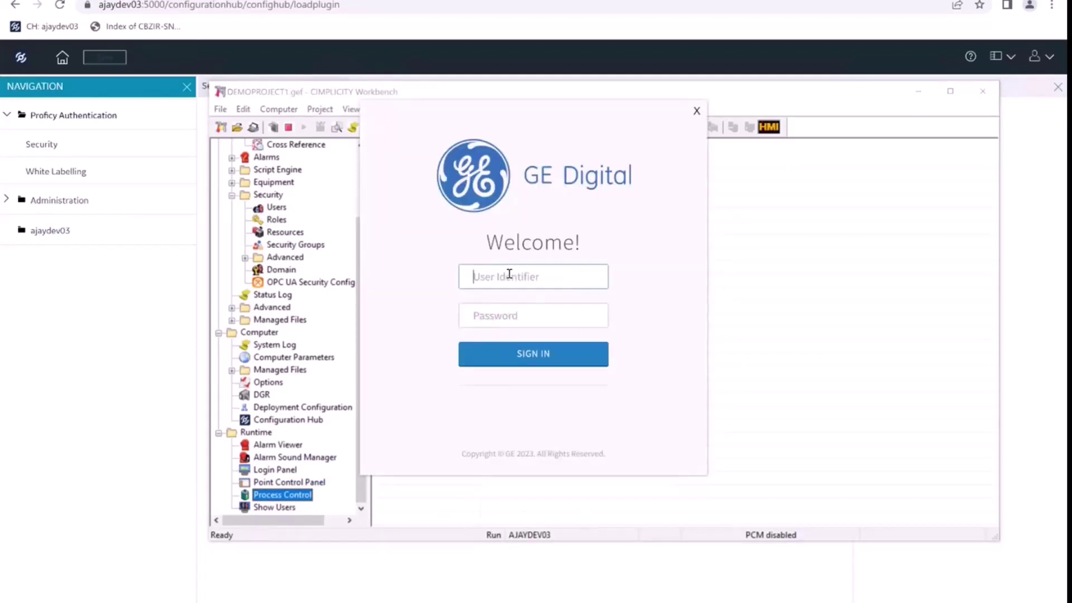
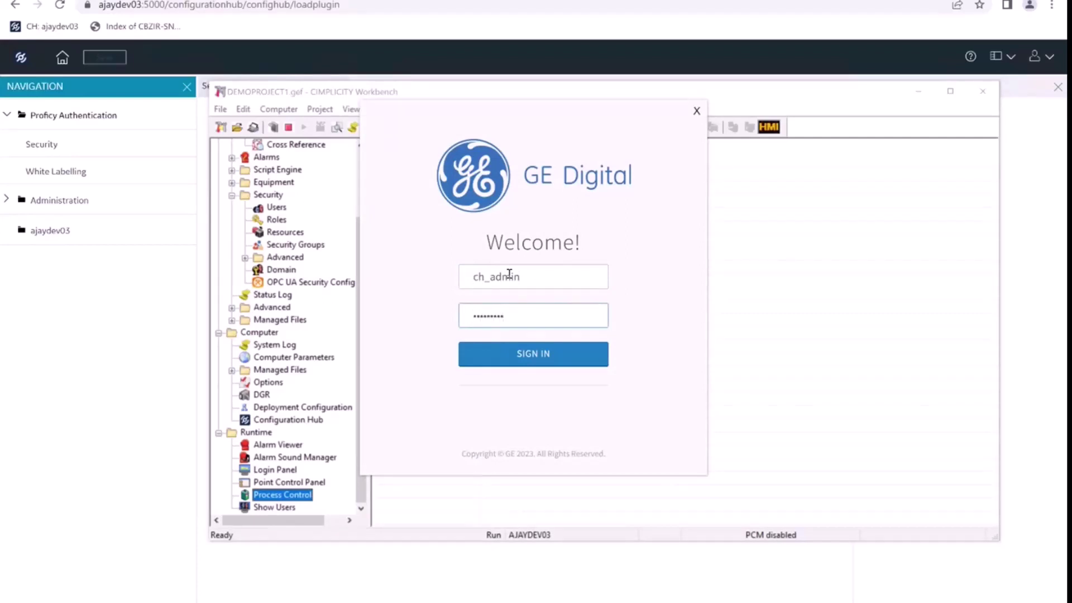
left_click(529, 354)
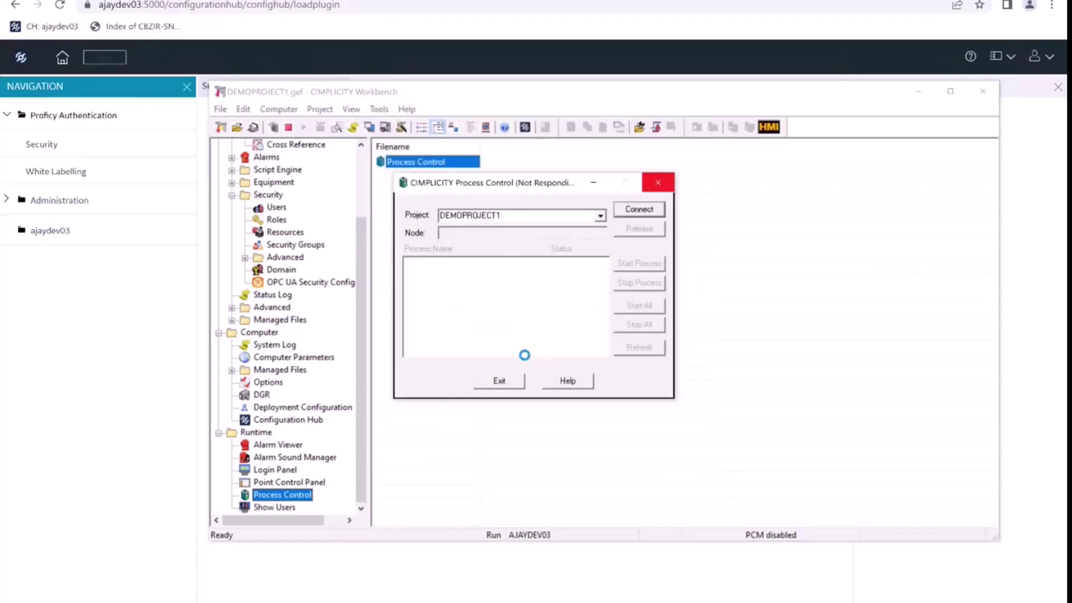
- Review the running processes (EM_RP, DYNCFG, AMRP, MASTER_PTDP_RP, PTX_RP, UR_RP), then exit to Security Groups
left_click(471, 281)
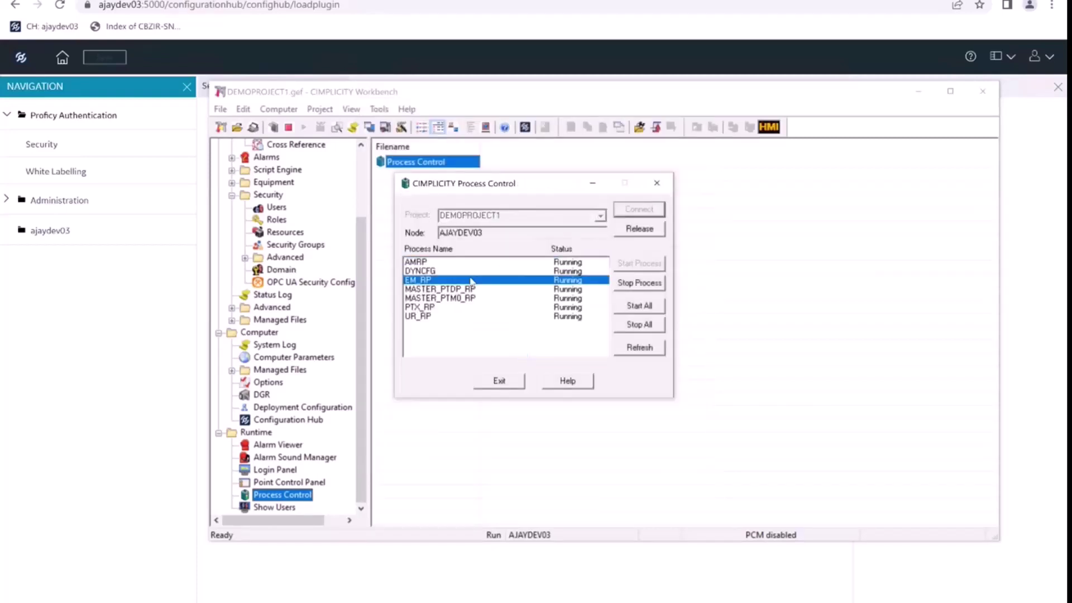
left_click(475, 270)
left_click(474, 262)
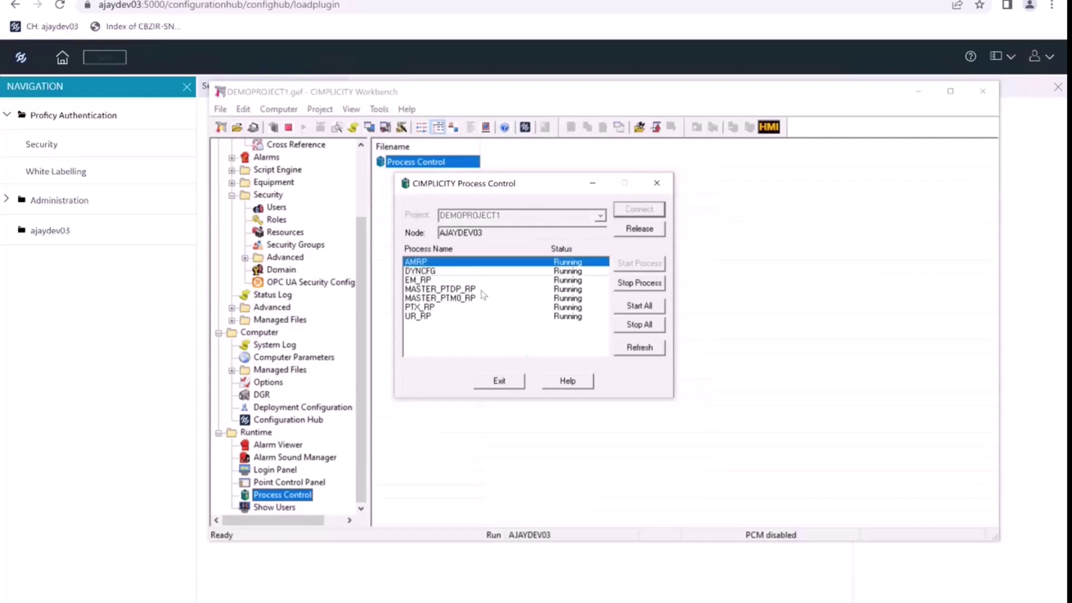
left_click(482, 291)
left_click(480, 307)
left_click(479, 316)
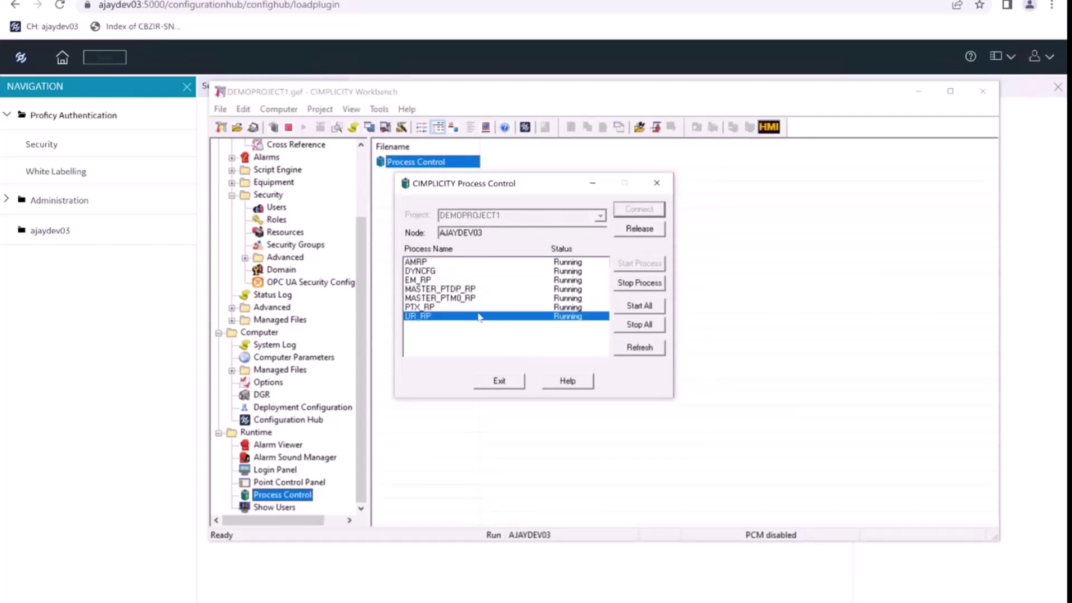
left_click(493, 381)
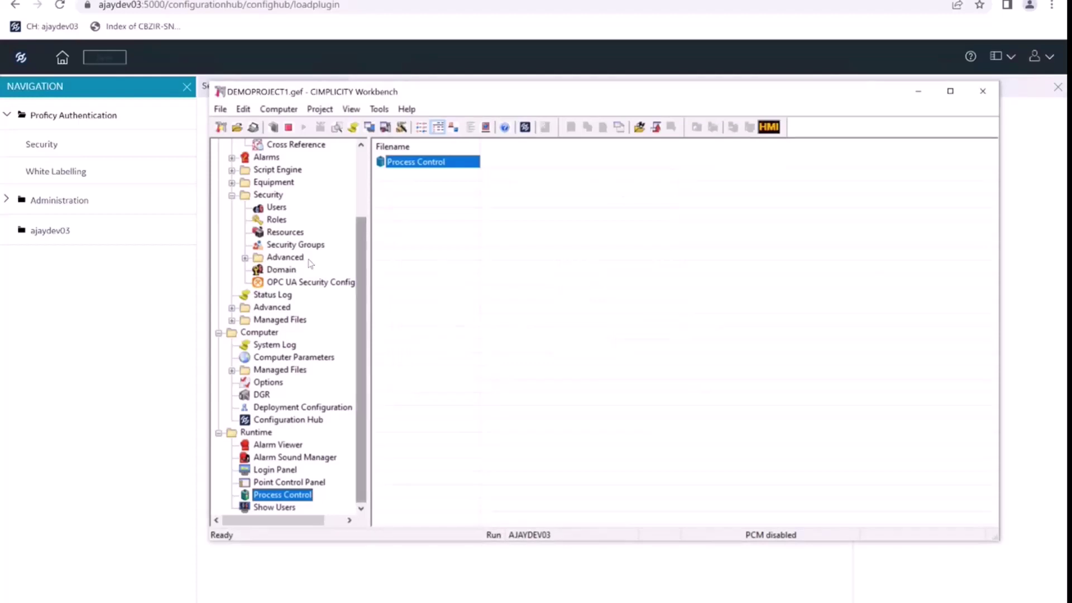
left_click(295, 245)
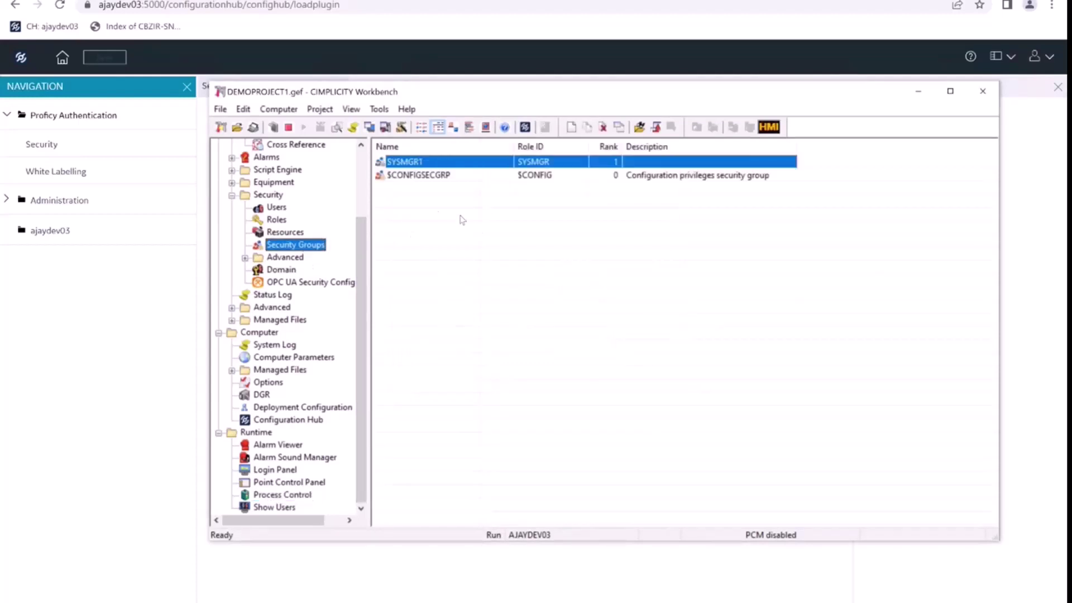